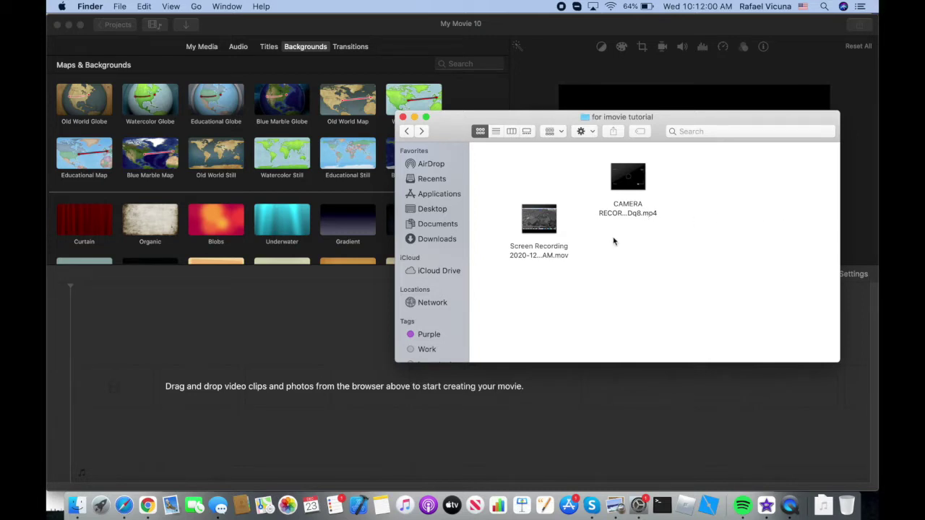
- Place the CAMERA RECORDING file beside Screen Recording, then preview it in QuickTime and close it
{"action": "left_click_drag", "start_coordinate": [636, 212], "coordinate": [614, 239]}
{"action": "left_click", "coordinate": [565, 300]}
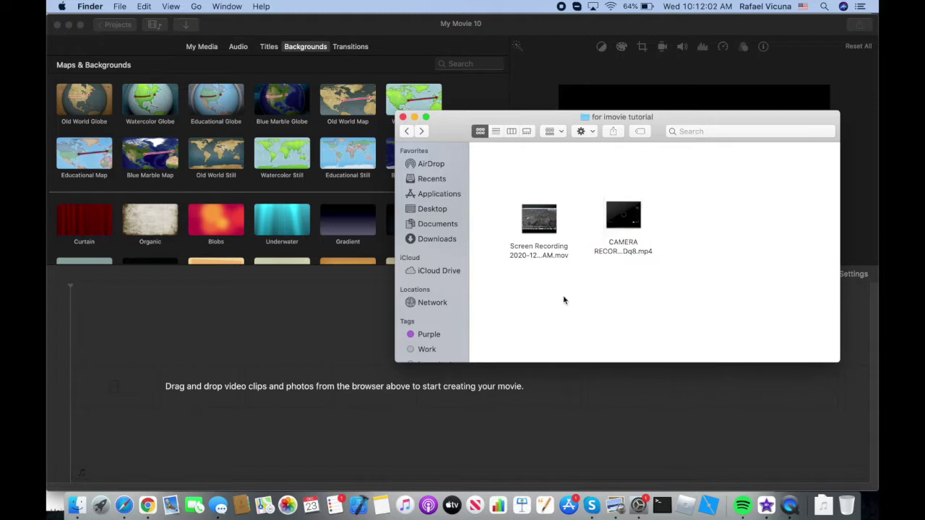
{"action": "double_click", "coordinate": [620, 251]}
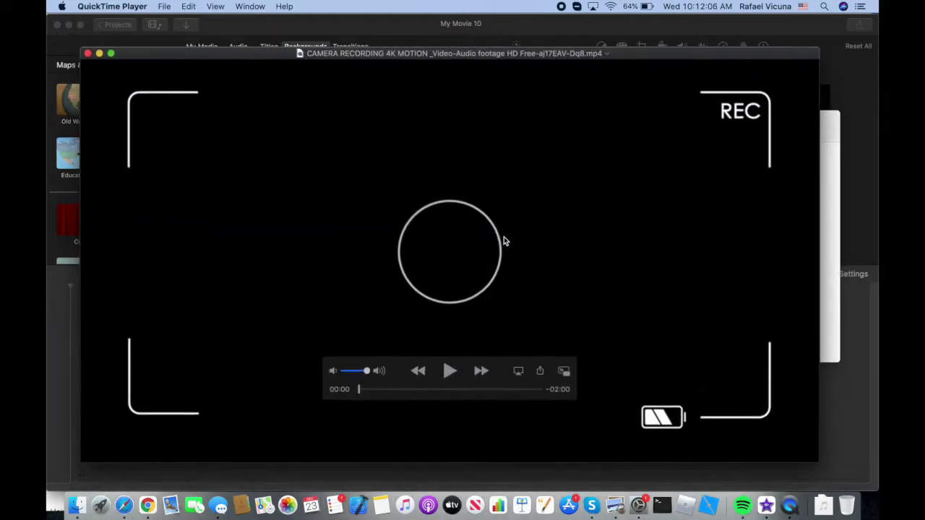
{"action": "left_click_drag", "start_coordinate": [154, 103], "coordinate": [189, 121]}
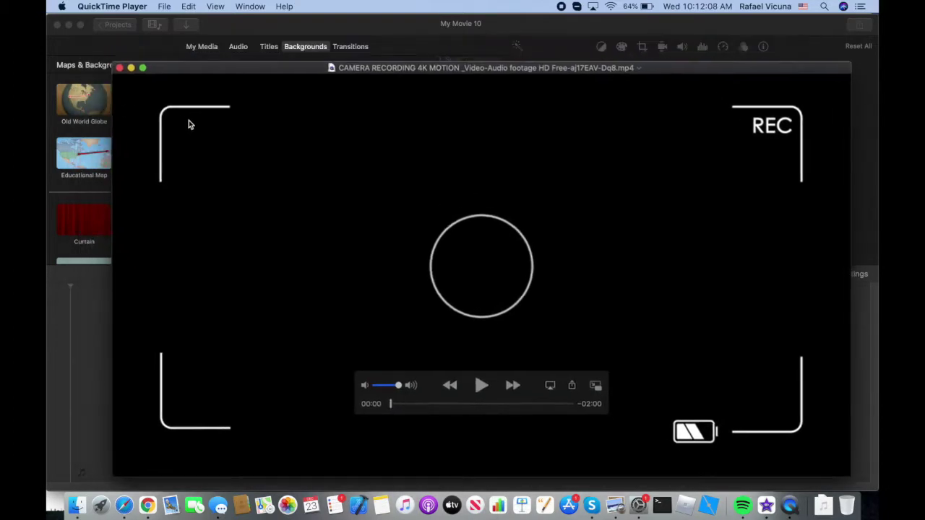
{"action": "left_click", "coordinate": [124, 74]}
- Bring Safari's 'camera recording stock footage' YouTube results forward and shift the window left
{"action": "left_click", "coordinate": [124, 504]}
{"action": "scroll", "coordinate": [352, 289], "scroll_direction": "up", "scroll_amount": 3}
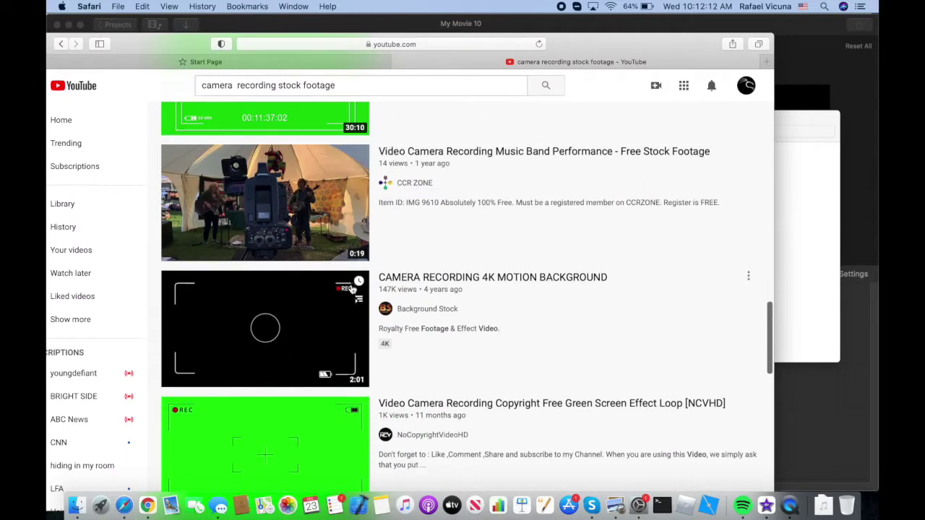
{"action": "scroll", "coordinate": [428, 291], "scroll_direction": "up", "scroll_amount": 3}
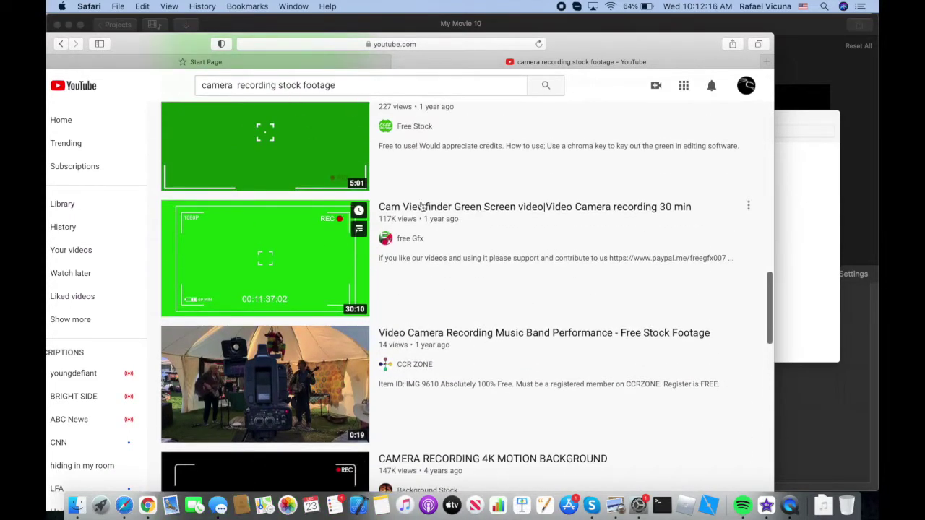
{"action": "scroll", "coordinate": [423, 208], "scroll_direction": "down", "scroll_amount": 4}
{"action": "scroll", "coordinate": [423, 207], "scroll_direction": "up", "scroll_amount": 2}
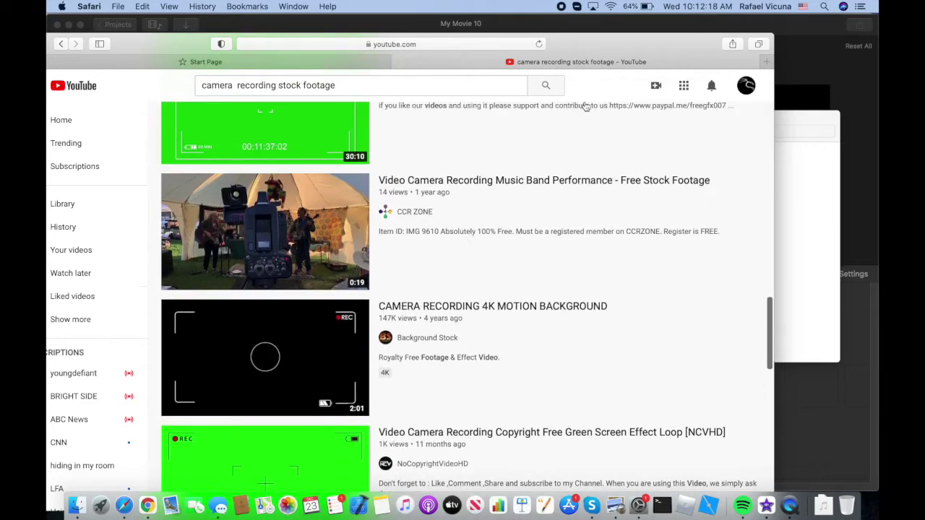
{"action": "left_click_drag", "start_coordinate": [594, 43], "coordinate": [569, 48]}
- Browse the stock footage results, then bring the 'for imovie tutorial' folder back to front
{"action": "scroll", "coordinate": [443, 241], "scroll_direction": "up", "scroll_amount": 15}
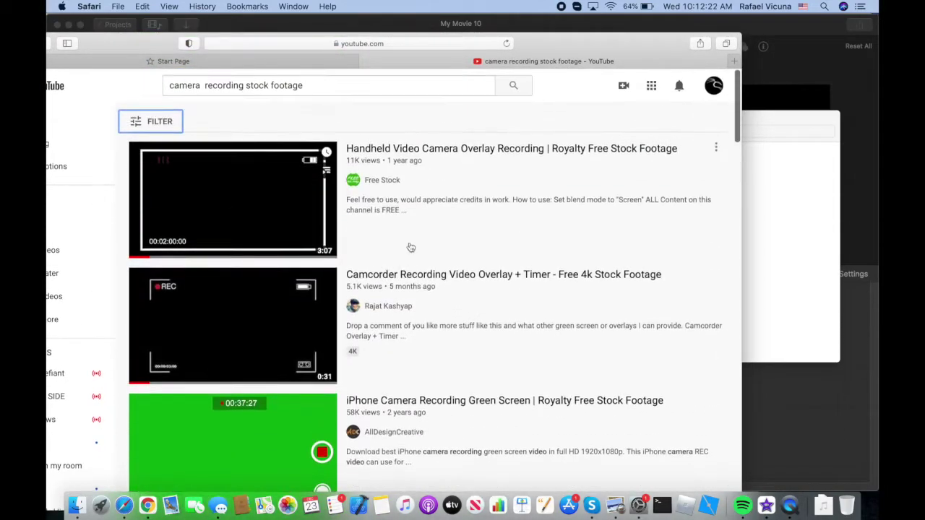
{"action": "scroll", "coordinate": [407, 232], "scroll_direction": "down", "scroll_amount": 3}
{"action": "scroll", "coordinate": [407, 232], "scroll_direction": "down", "scroll_amount": 1}
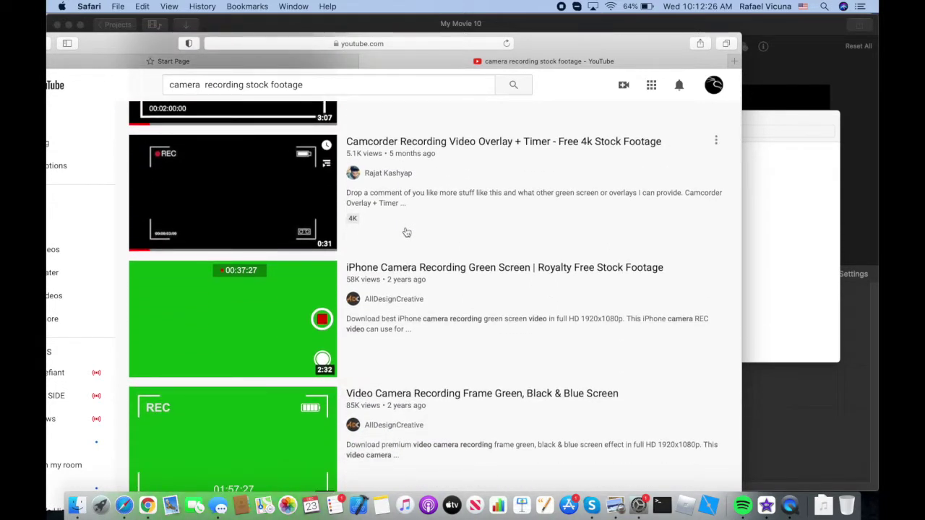
{"action": "scroll", "coordinate": [407, 232], "scroll_direction": "down", "scroll_amount": 2}
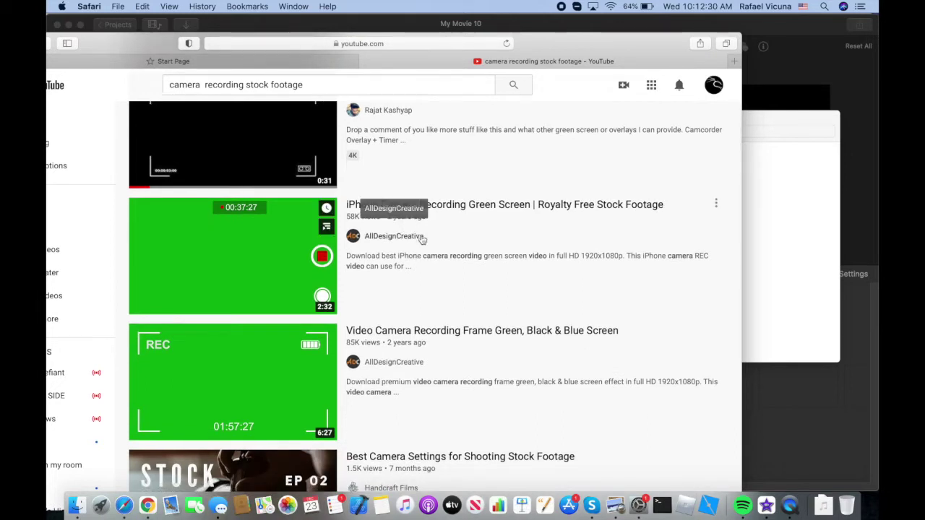
{"action": "scroll", "coordinate": [423, 240], "scroll_direction": "down", "scroll_amount": 3}
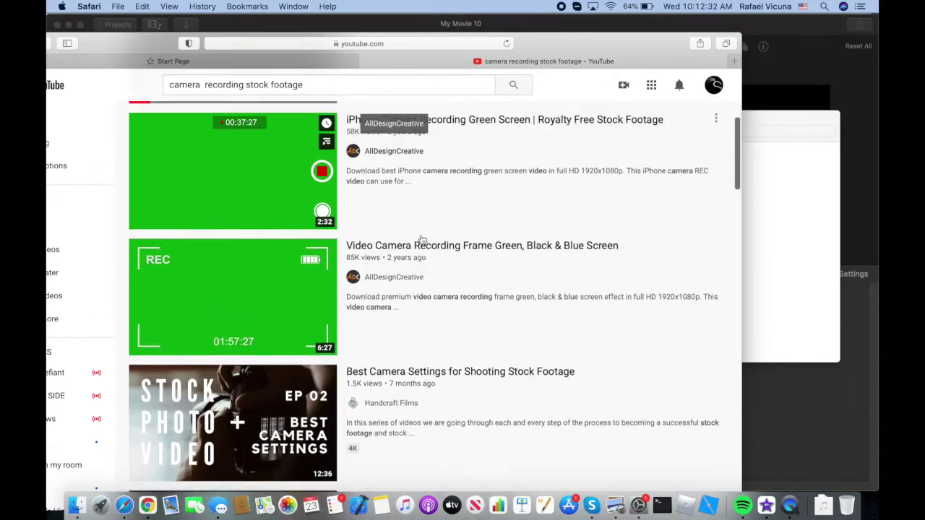
{"action": "scroll", "coordinate": [423, 240], "scroll_direction": "up", "scroll_amount": 7}
{"action": "scroll", "coordinate": [423, 239], "scroll_direction": "down", "scroll_amount": 5}
{"action": "scroll", "coordinate": [423, 240], "scroll_direction": "down", "scroll_amount": 15}
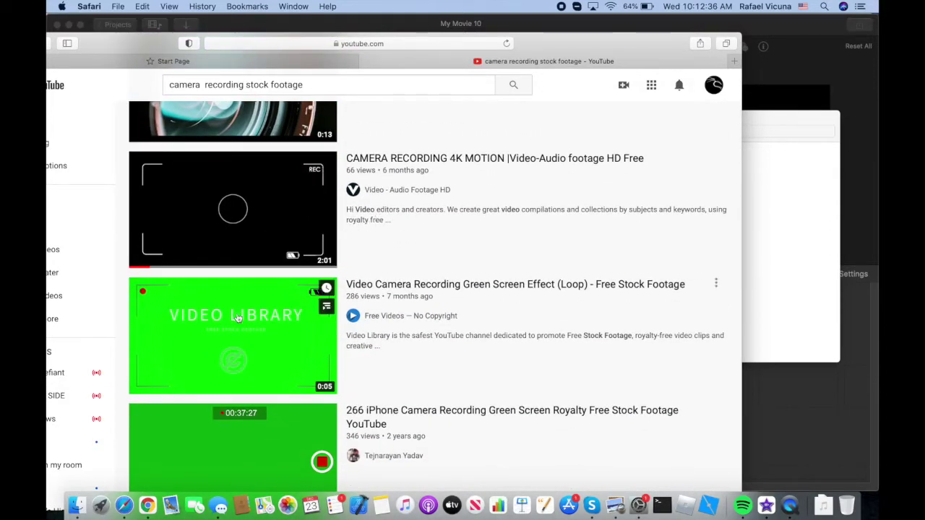
{"action": "scroll", "coordinate": [237, 318], "scroll_direction": "up", "scroll_amount": 2}
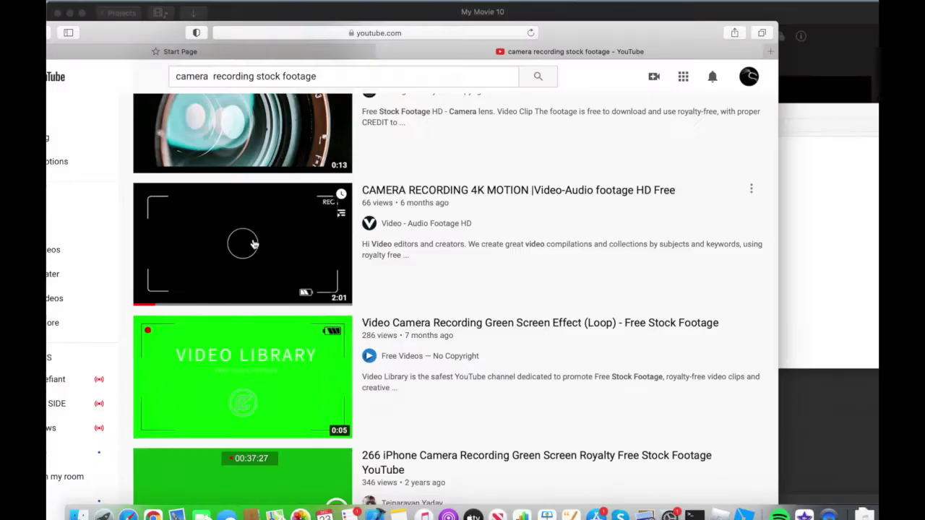
{"action": "scroll", "coordinate": [244, 243], "scroll_direction": "down", "scroll_amount": 6}
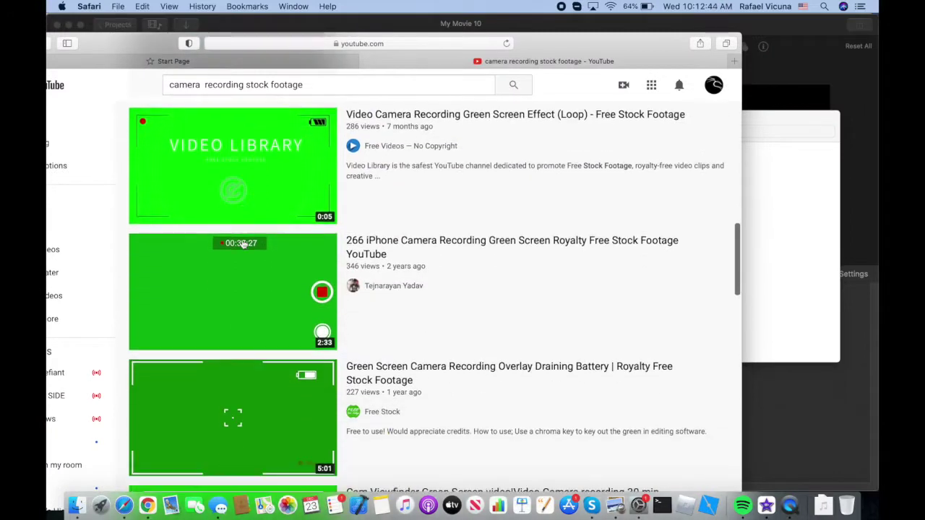
{"action": "scroll", "coordinate": [244, 244], "scroll_direction": "down", "scroll_amount": 10}
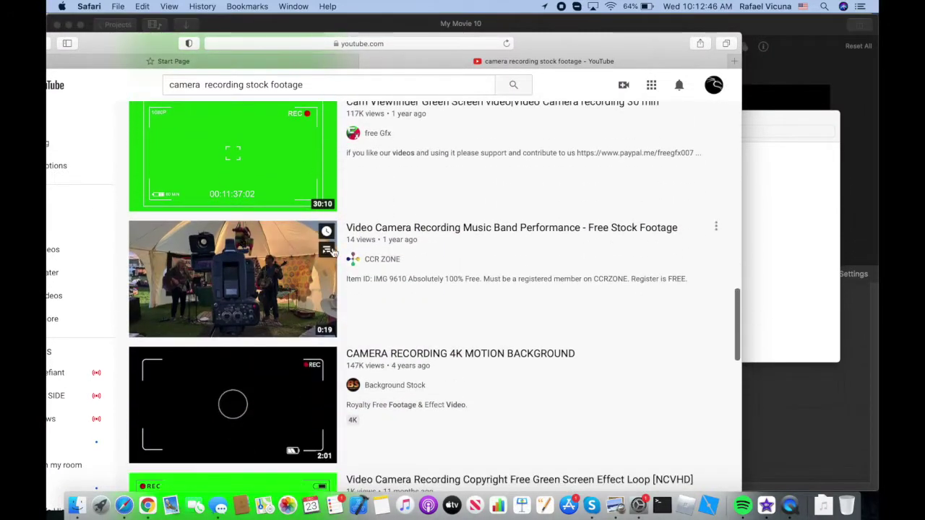
{"action": "scroll", "coordinate": [331, 250], "scroll_direction": "up", "scroll_amount": 3}
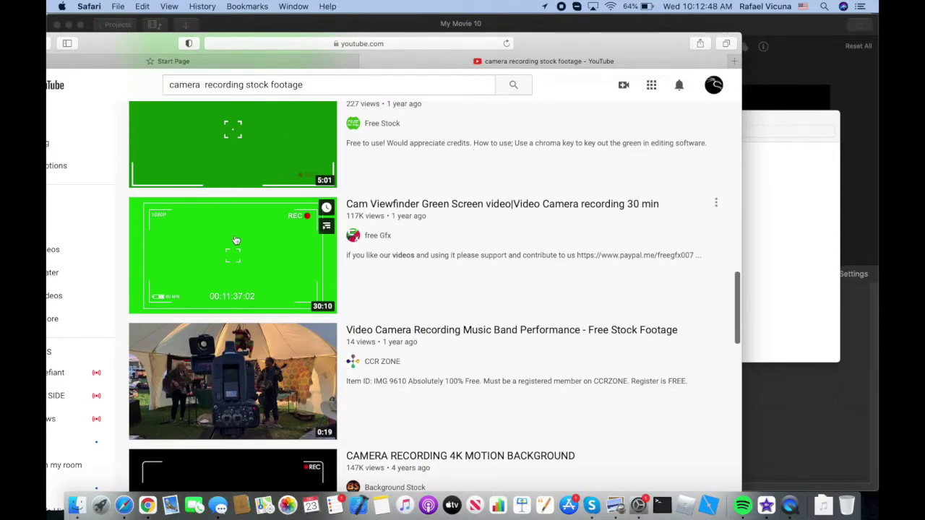
{"action": "scroll", "coordinate": [236, 240], "scroll_direction": "up", "scroll_amount": 5}
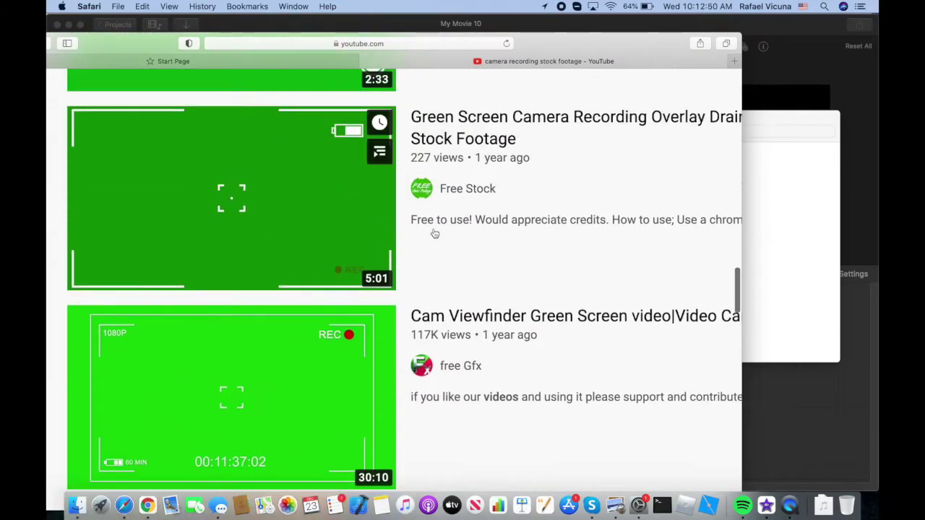
{"action": "scroll", "coordinate": [434, 233], "scroll_direction": "down", "scroll_amount": 4}
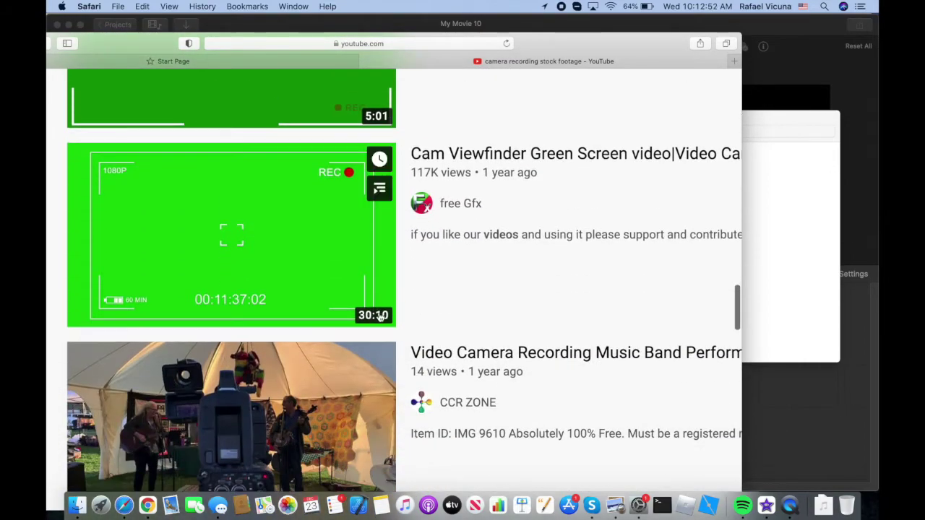
{"action": "scroll", "coordinate": [379, 318], "scroll_direction": "down", "scroll_amount": 3}
{"action": "scroll", "coordinate": [378, 316], "scroll_direction": "up", "scroll_amount": 3}
{"action": "scroll", "coordinate": [347, 306], "scroll_direction": "up", "scroll_amount": 3}
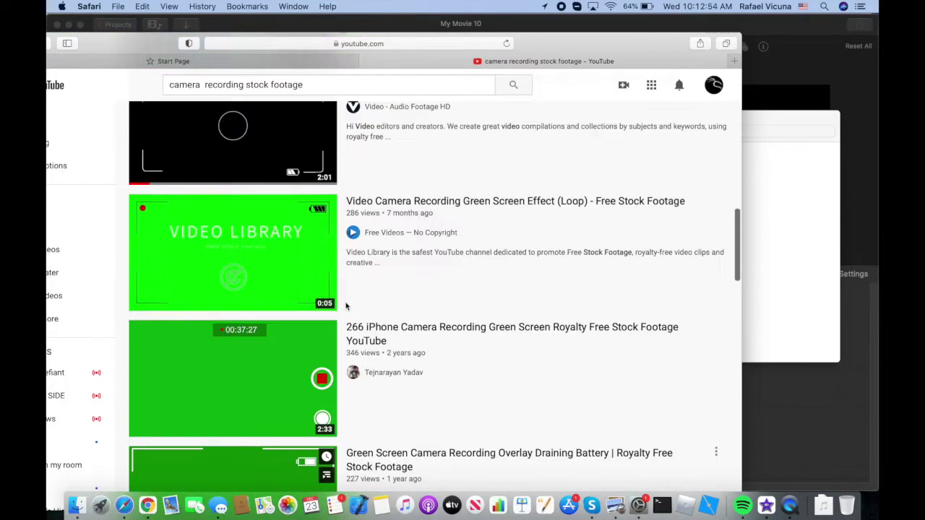
{"action": "left_click_drag", "start_coordinate": [819, 116], "coordinate": [727, 116]}
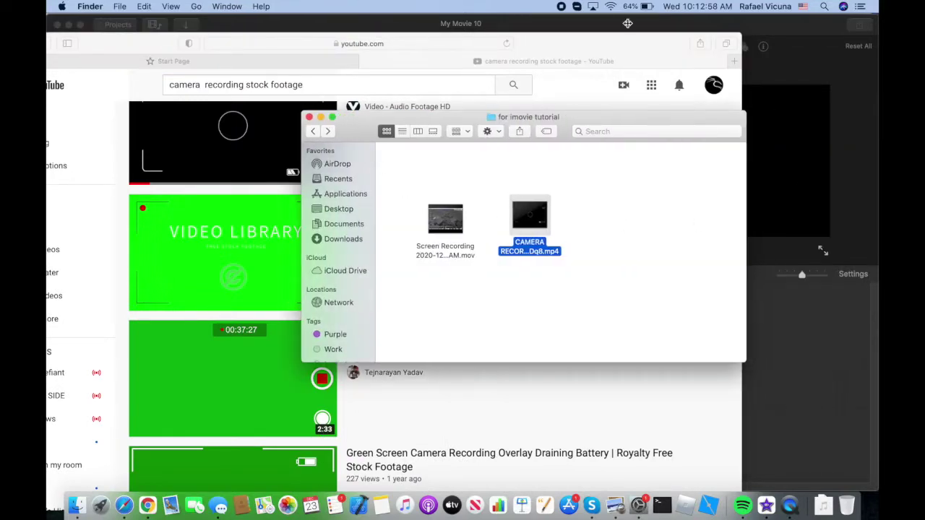
- Drag the Screen Recording .mov from the tutorial folder into the iMovie timeline as a 37-second clip
{"action": "scroll", "coordinate": [265, 235], "scroll_direction": "up", "scroll_amount": 10}
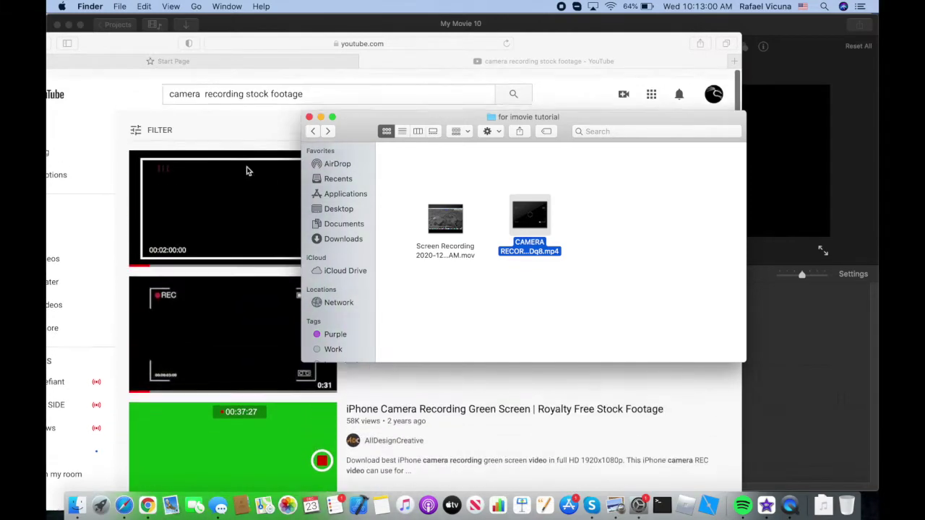
{"action": "left_click", "coordinate": [279, 22]}
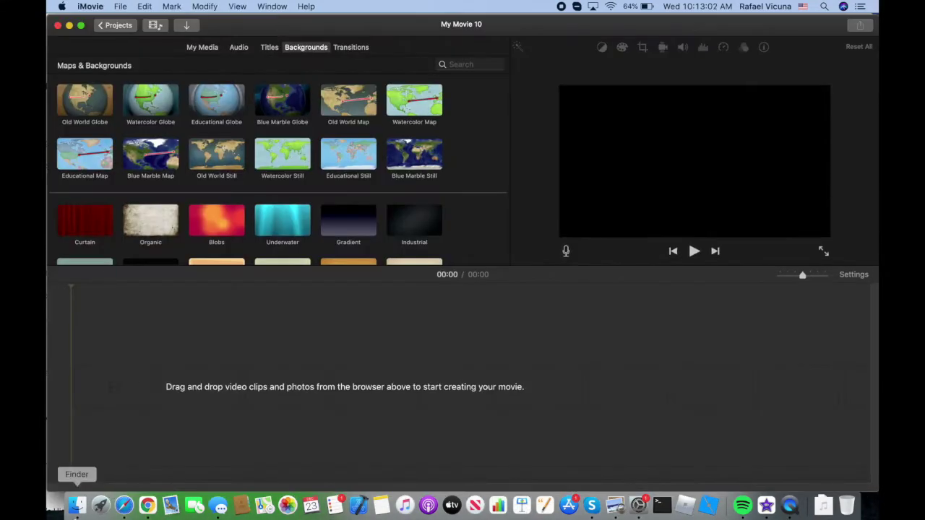
{"action": "left_click", "coordinate": [77, 506]}
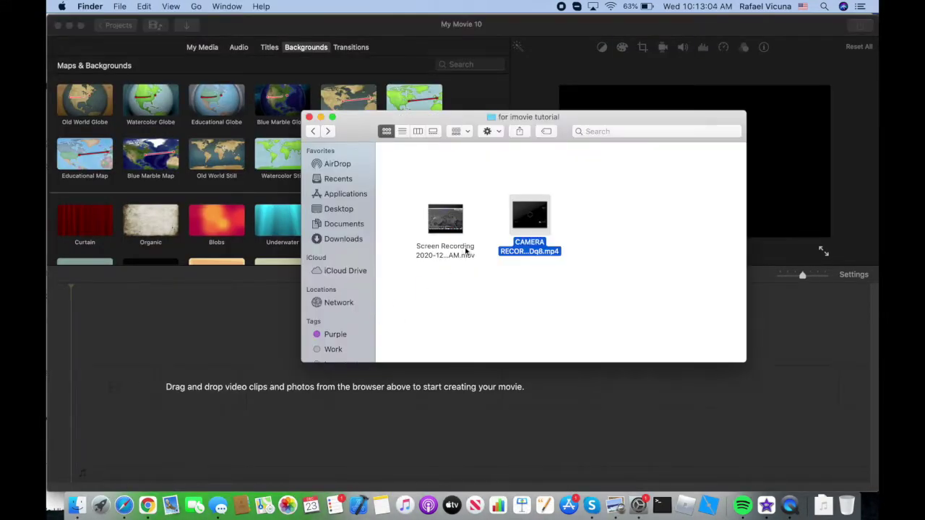
{"action": "left_click_drag", "start_coordinate": [467, 251], "coordinate": [134, 405]}
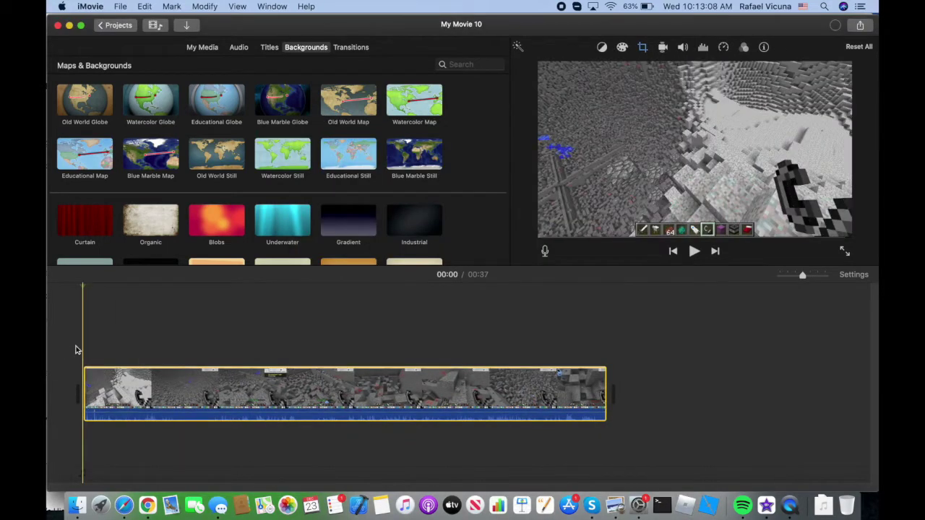
- Set the Minecraft clip's volume to 0%
{"action": "left_click", "coordinate": [78, 349]}
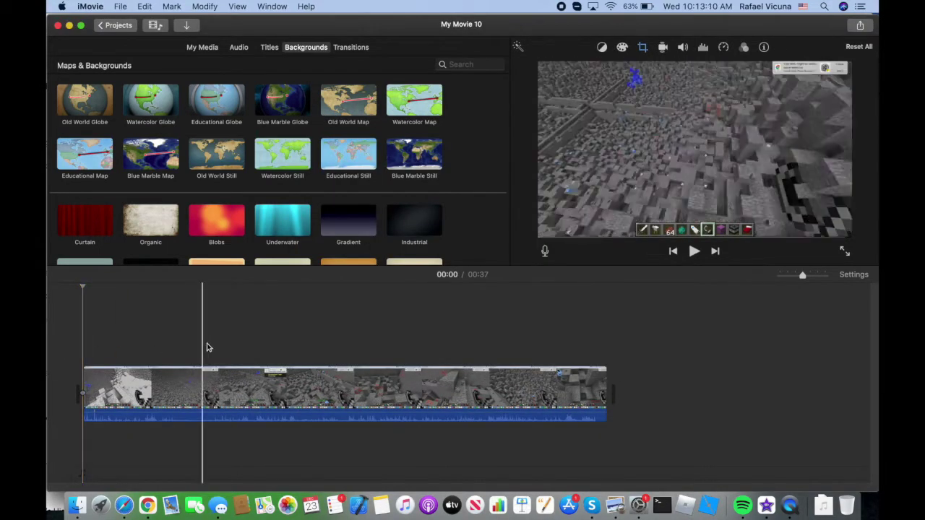
{"action": "left_click", "coordinate": [313, 390]}
{"action": "left_click", "coordinate": [680, 50]}
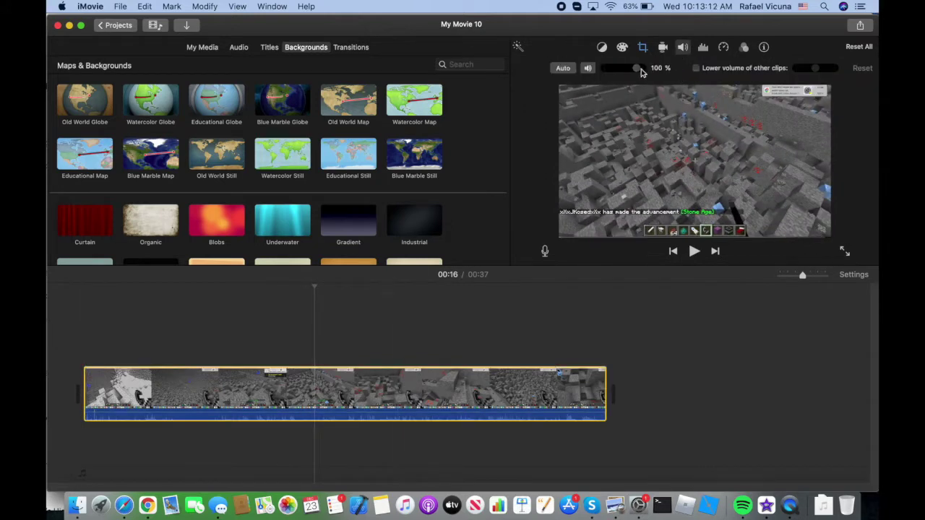
{"action": "left_click_drag", "start_coordinate": [639, 69], "coordinate": [590, 69]}
- Open the color balance settings and play the clip back from the beginning
{"action": "left_click", "coordinate": [602, 48]}
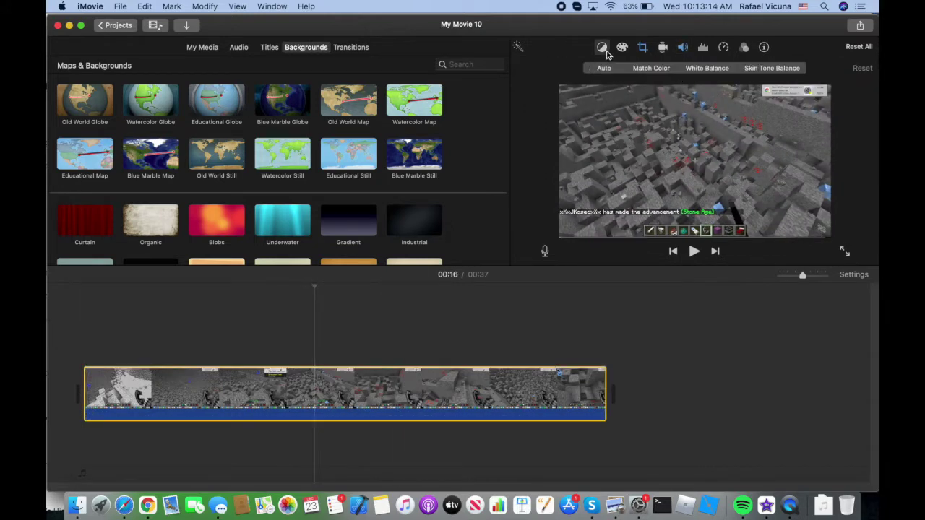
{"action": "key", "text": "space"}
{"action": "left_click", "coordinate": [434, 306]}
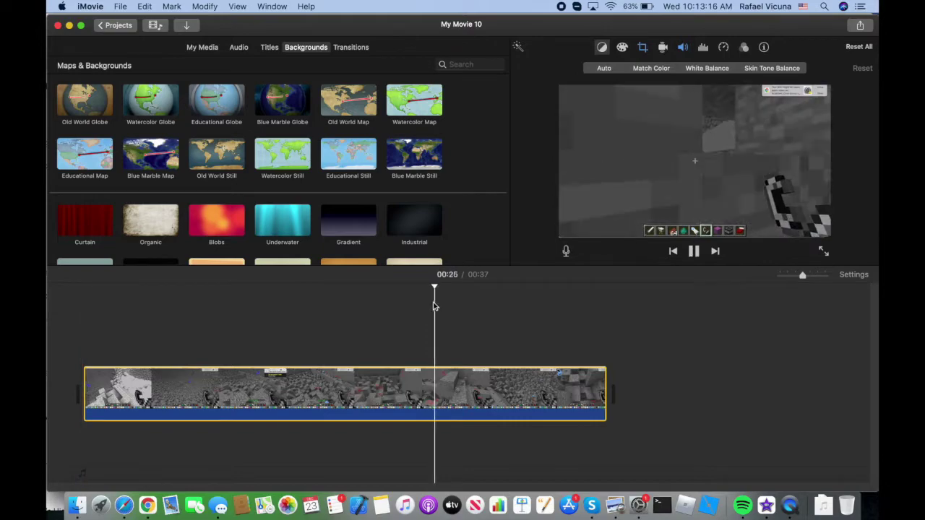
{"action": "left_click", "coordinate": [81, 318]}
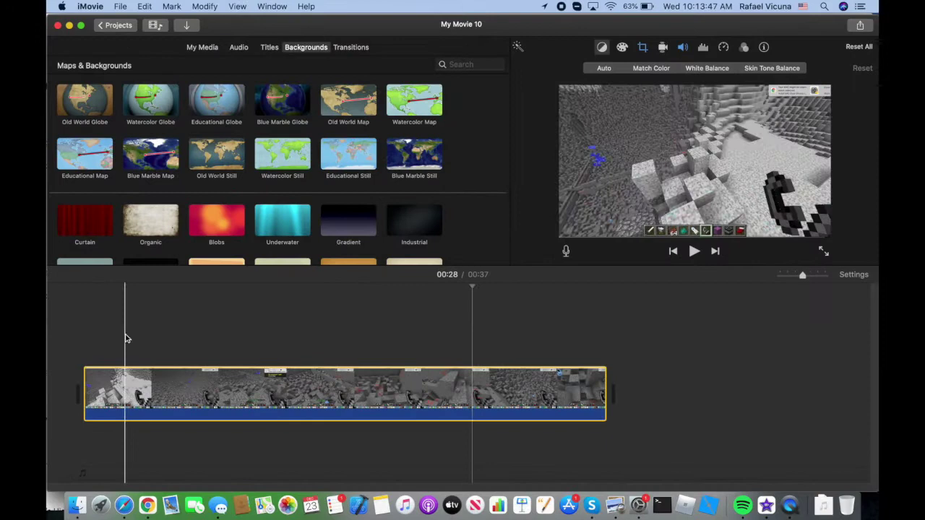
- Drag the camera recording .mp4 from the tutorial folder onto the timeline above the Minecraft clip
{"action": "left_click", "coordinate": [71, 441]}
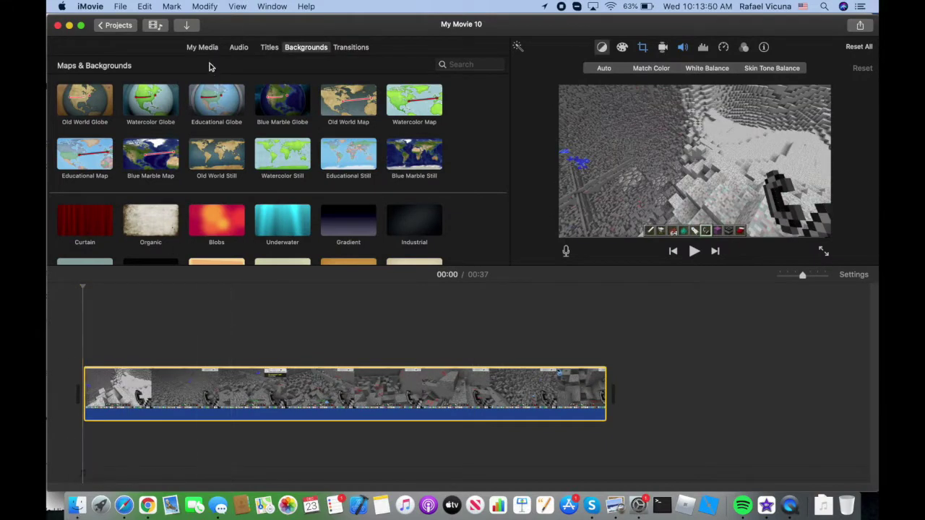
{"action": "left_click", "coordinate": [78, 505]}
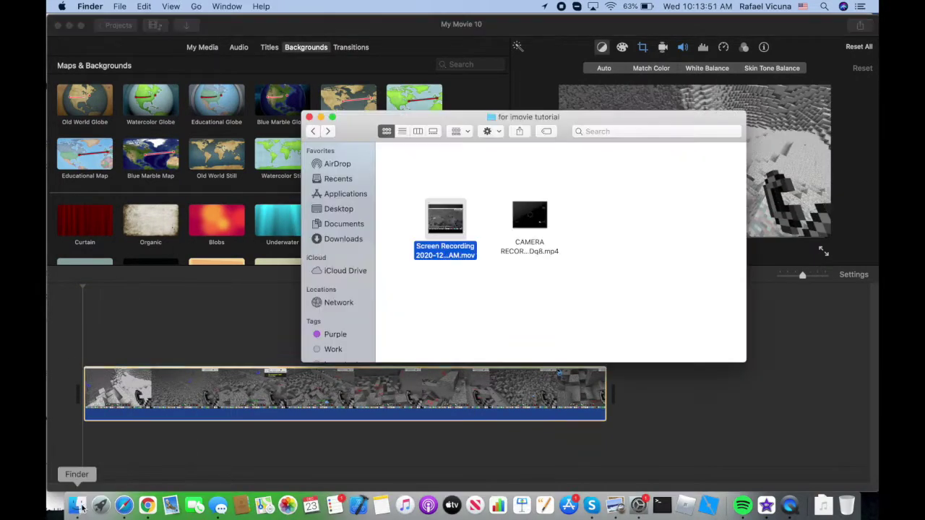
{"action": "left_click", "coordinate": [537, 247]}
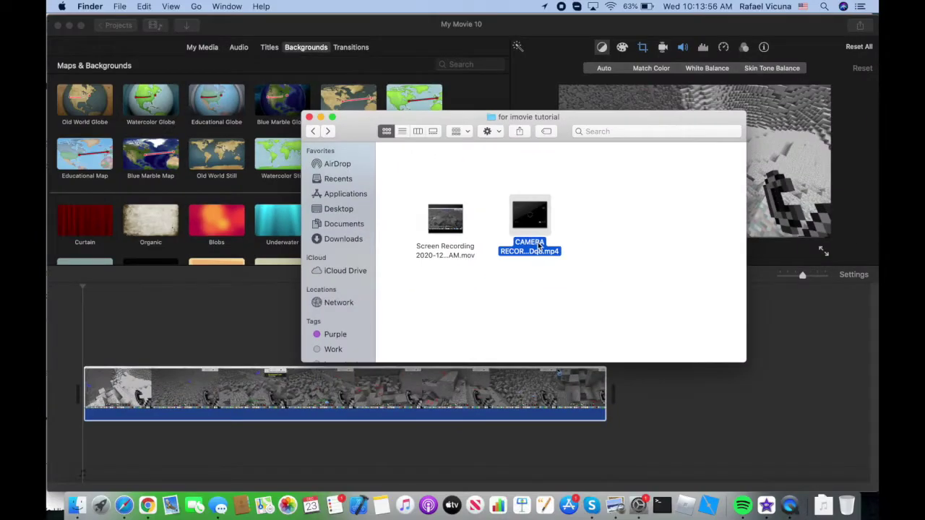
{"action": "left_click_drag", "start_coordinate": [539, 246], "coordinate": [83, 334]}
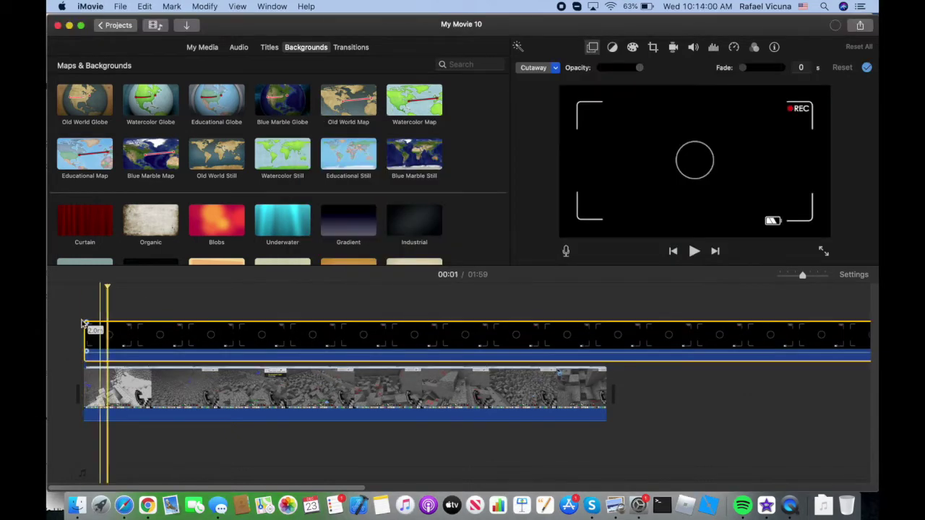
- Trim the cutaway's end to match the Minecraft clip and zoom into the timeline
{"action": "scroll", "coordinate": [277, 341], "scroll_direction": "right", "scroll_amount": 5}
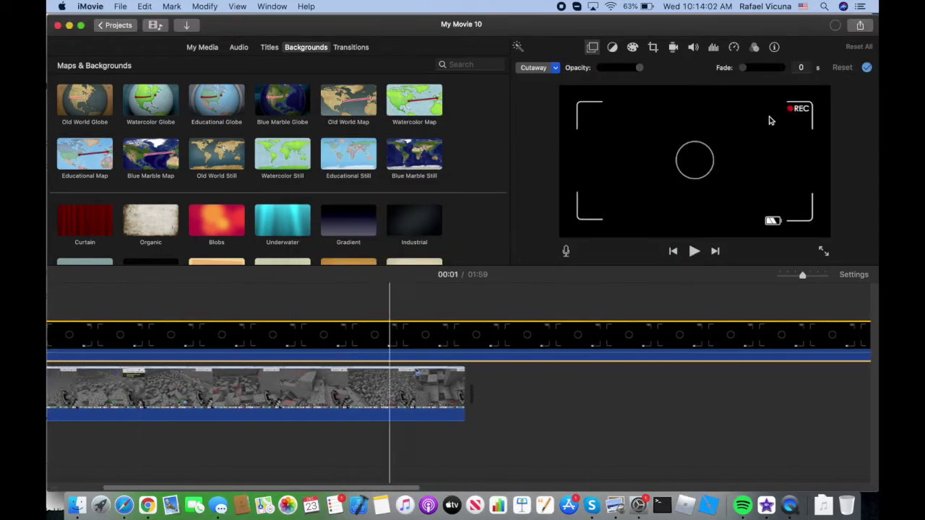
{"action": "scroll", "coordinate": [371, 402], "scroll_direction": "right", "scroll_amount": 10}
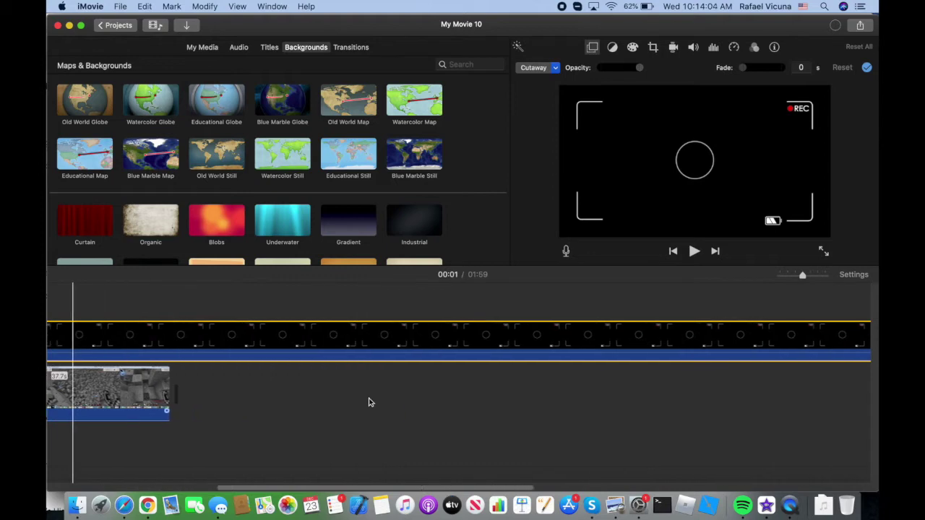
{"action": "scroll", "coordinate": [368, 402], "scroll_direction": "left", "scroll_amount": 10}
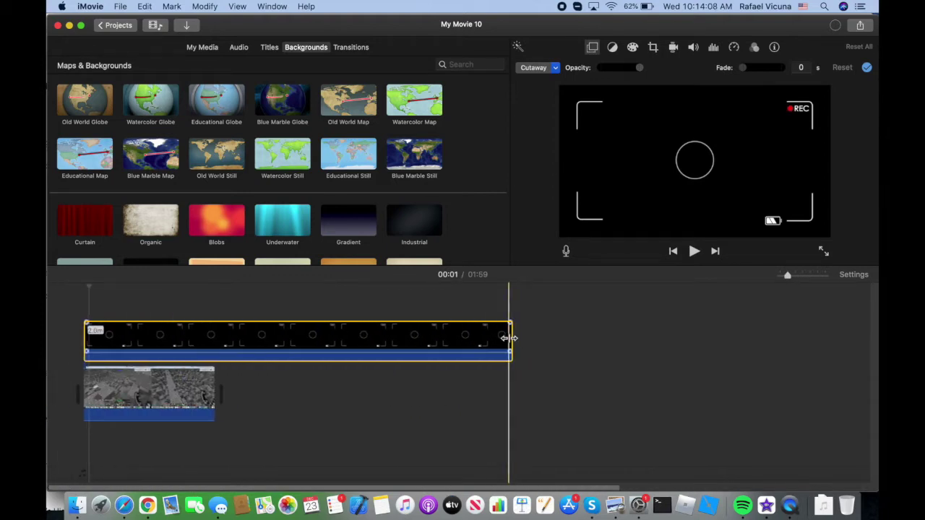
{"action": "left_click_drag", "start_coordinate": [510, 338], "coordinate": [216, 333]}
{"action": "left_click", "coordinate": [158, 332]}
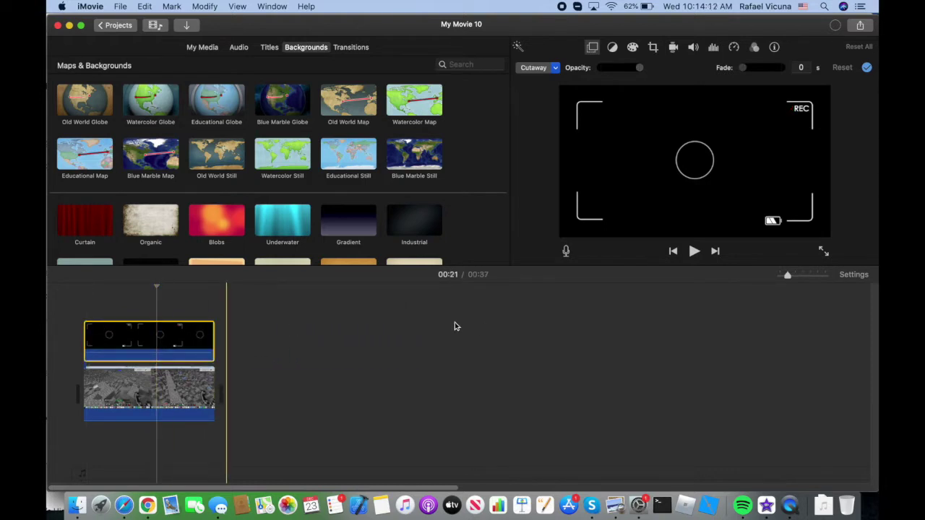
{"action": "key", "text": "super+equal"}
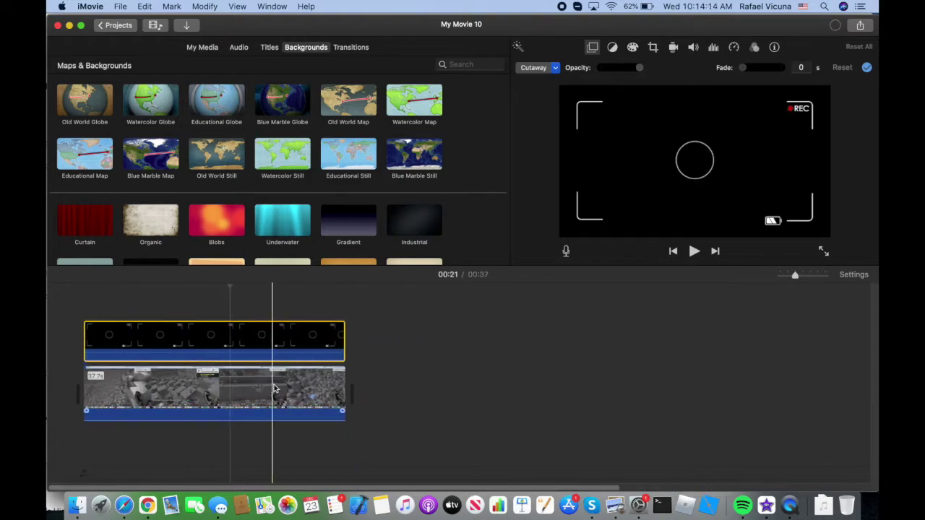
{"action": "left_click", "coordinate": [275, 389]}
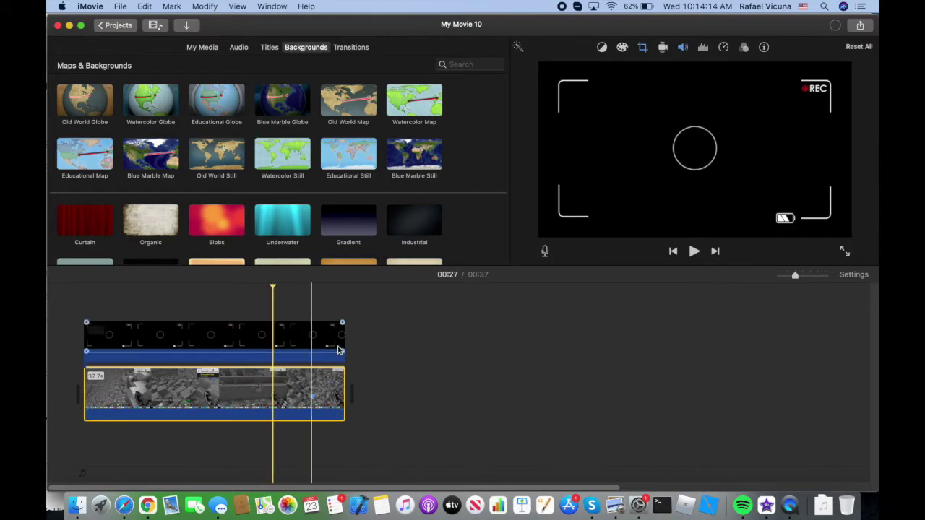
{"action": "left_click", "coordinate": [134, 332]}
{"action": "key", "text": "super+equal"}
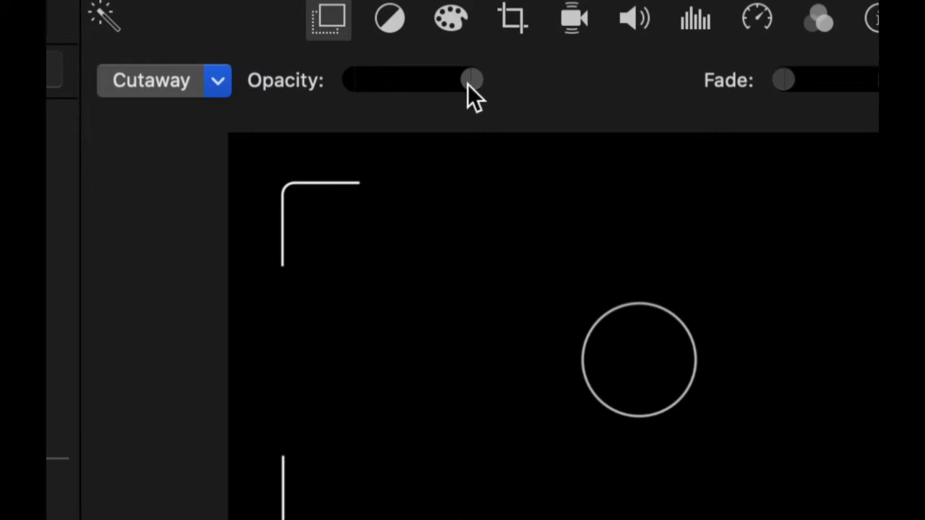
- Drag the cutaway Opacity slider left, then preview the blended overlay from about 00:09
{"action": "left_click_drag", "start_coordinate": [468, 84], "coordinate": [406, 88]}
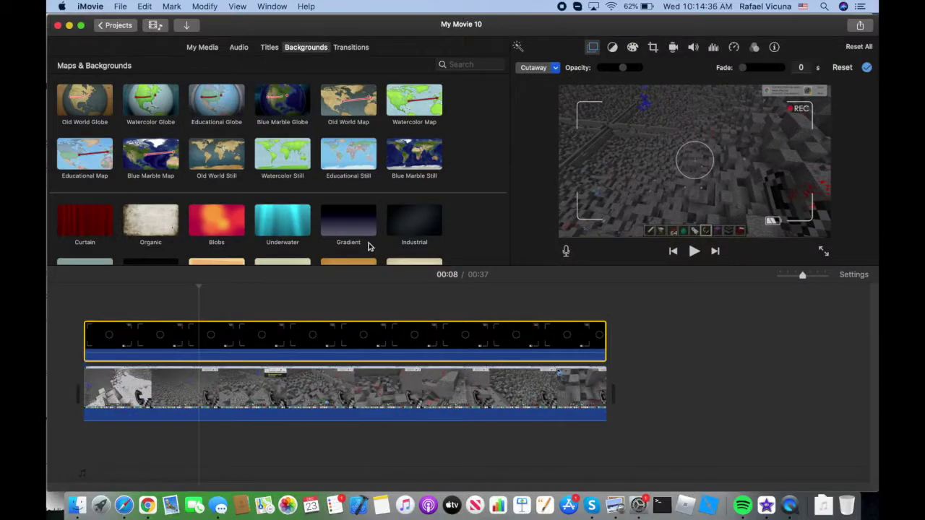
{"action": "left_click", "coordinate": [97, 306]}
{"action": "key", "text": "space"}
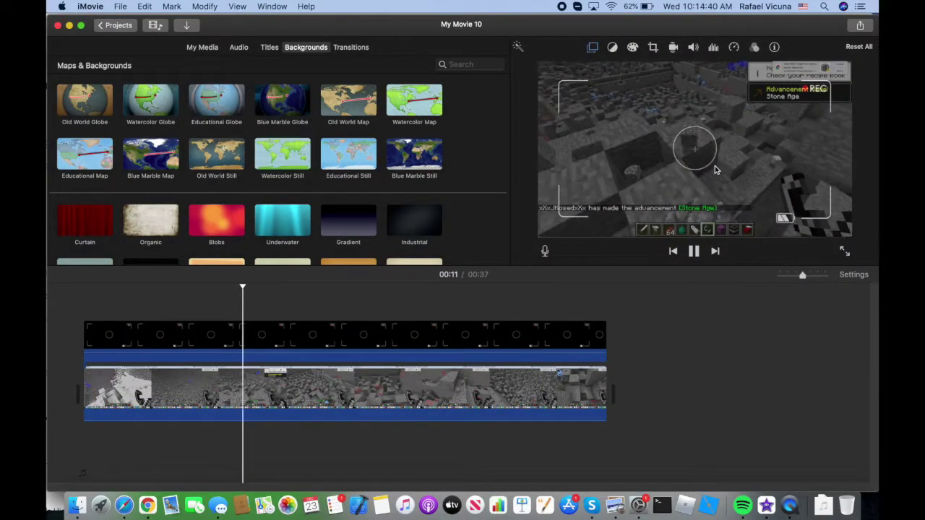
{"action": "key", "text": "space"}
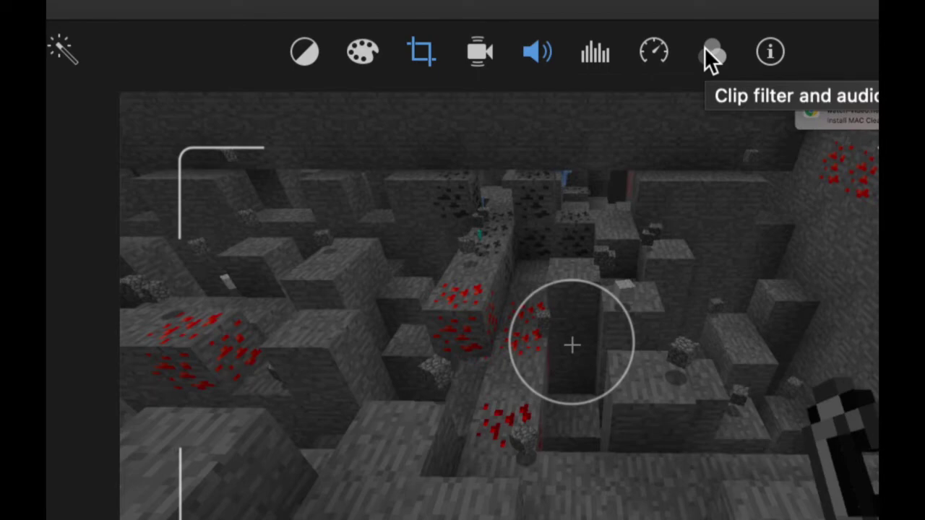
- Choose Raster as the Minecraft clip's filter and play back the filtered clip
{"action": "left_click", "coordinate": [706, 49]}
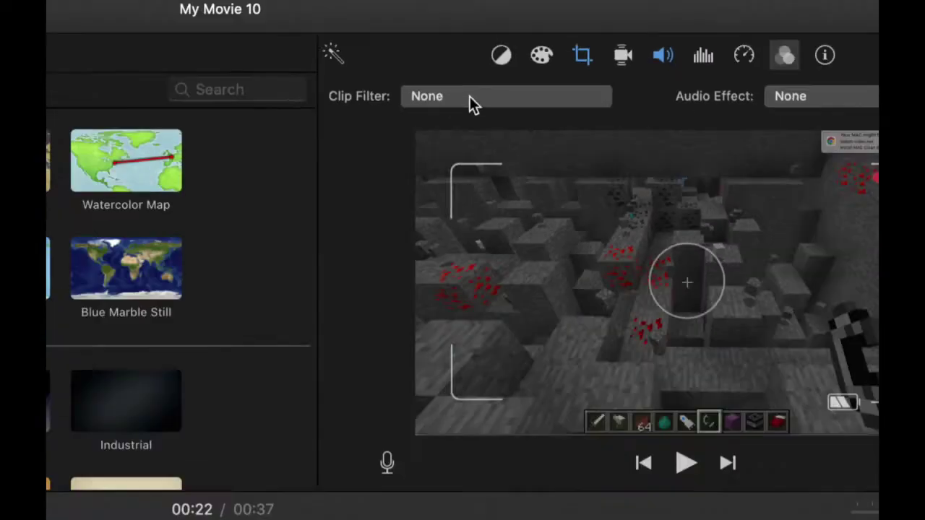
{"action": "left_click", "coordinate": [469, 95]}
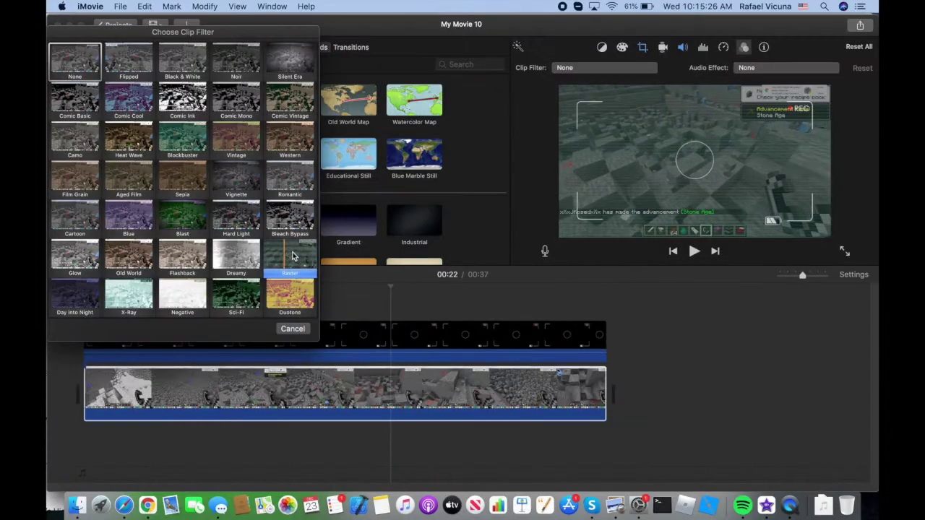
{"action": "left_click", "coordinate": [293, 257]}
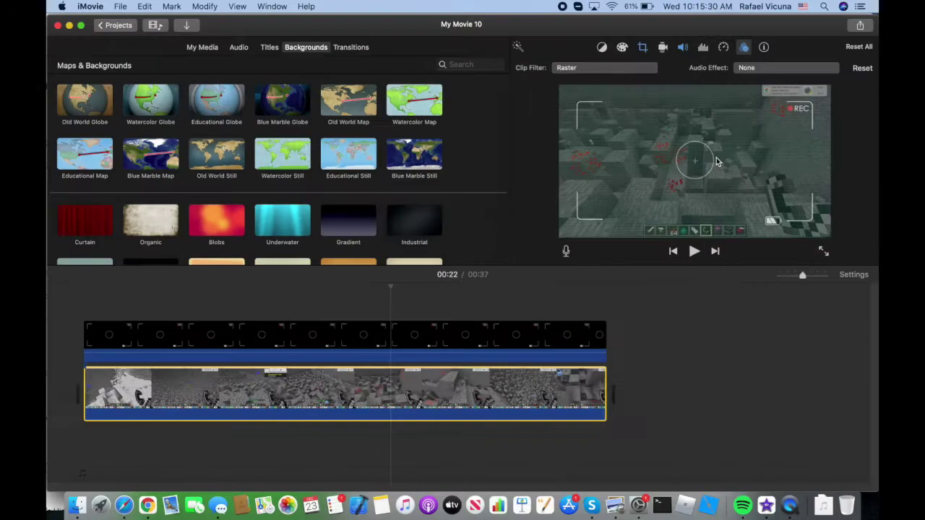
{"action": "left_click", "coordinate": [696, 252]}
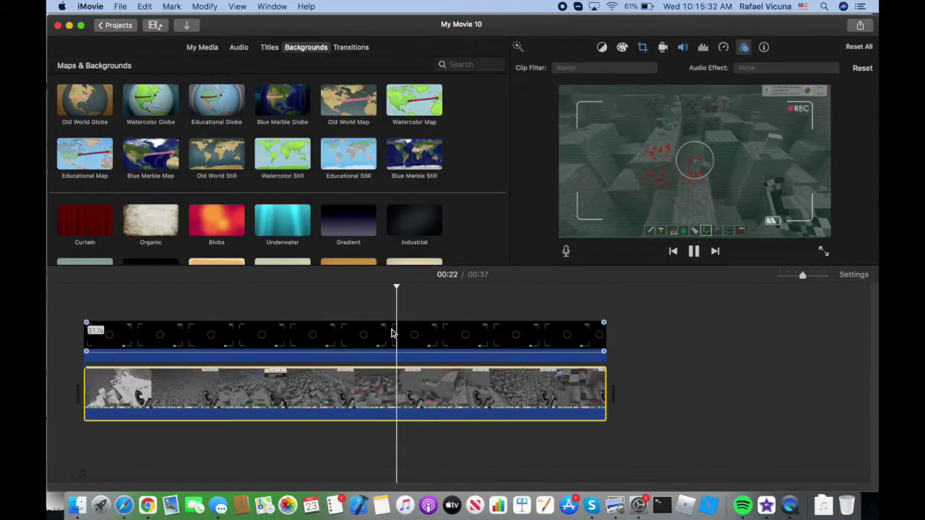
{"action": "left_click", "coordinate": [87, 329]}
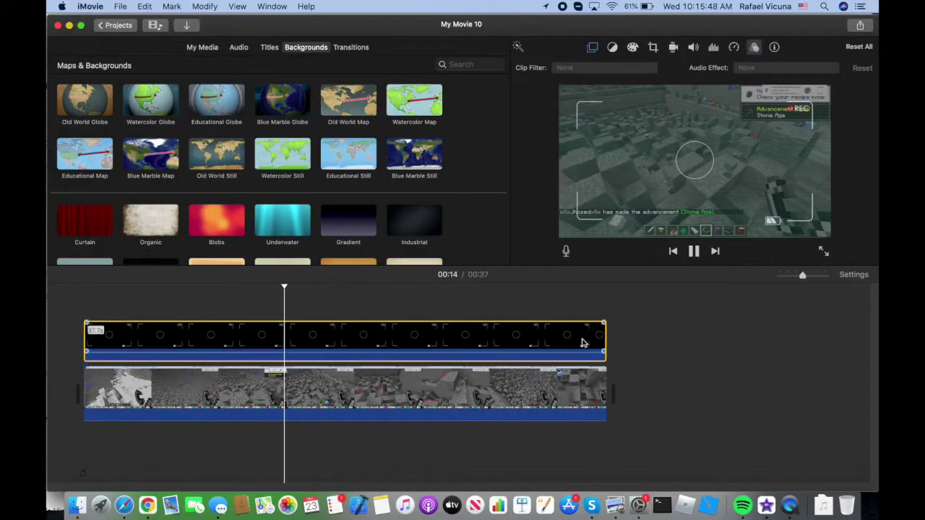
{"action": "left_click", "coordinate": [692, 255]}
- Paste a copy of the Minecraft clip after the original
{"action": "left_click", "coordinate": [542, 396]}
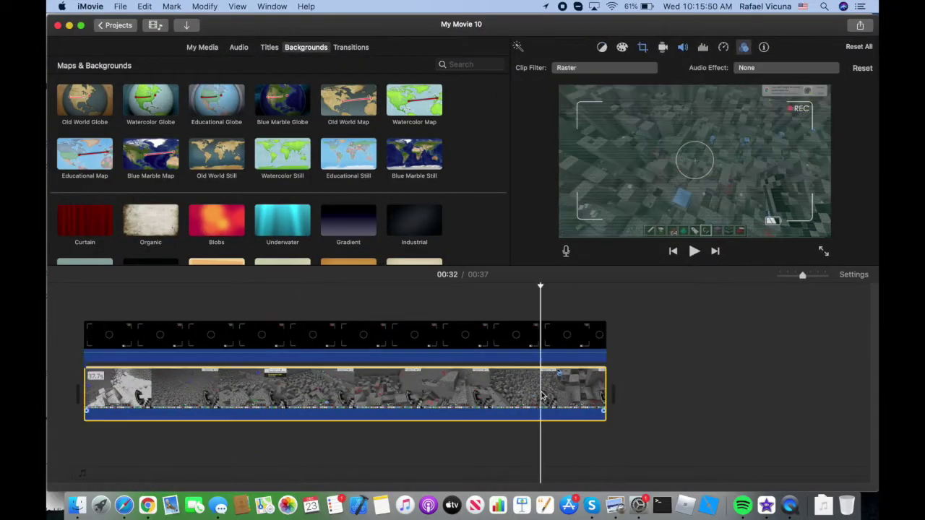
{"action": "key", "text": "super+v"}
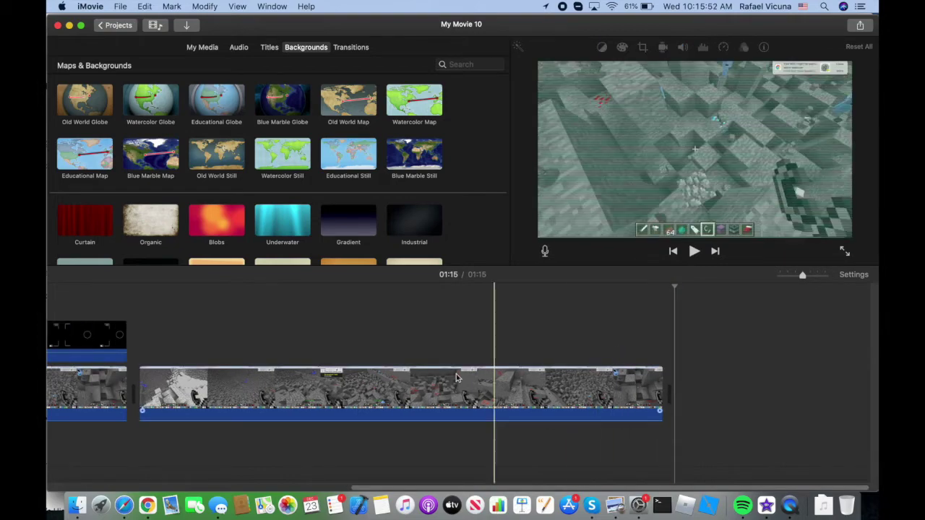
{"action": "left_click", "coordinate": [331, 390]}
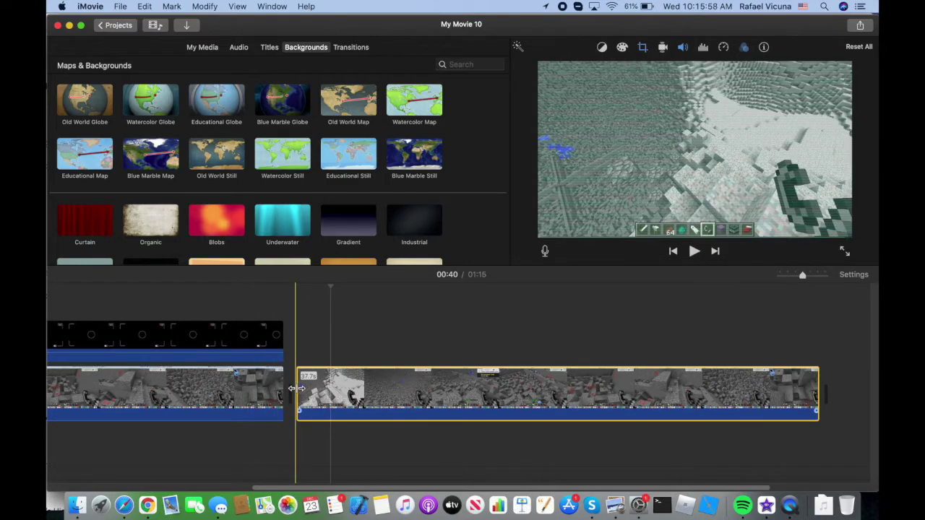
- Trim the clip to 20 seconds, bringing the movie to 00:57, and play it back
{"action": "left_click_drag", "start_coordinate": [297, 389], "coordinate": [543, 390]}
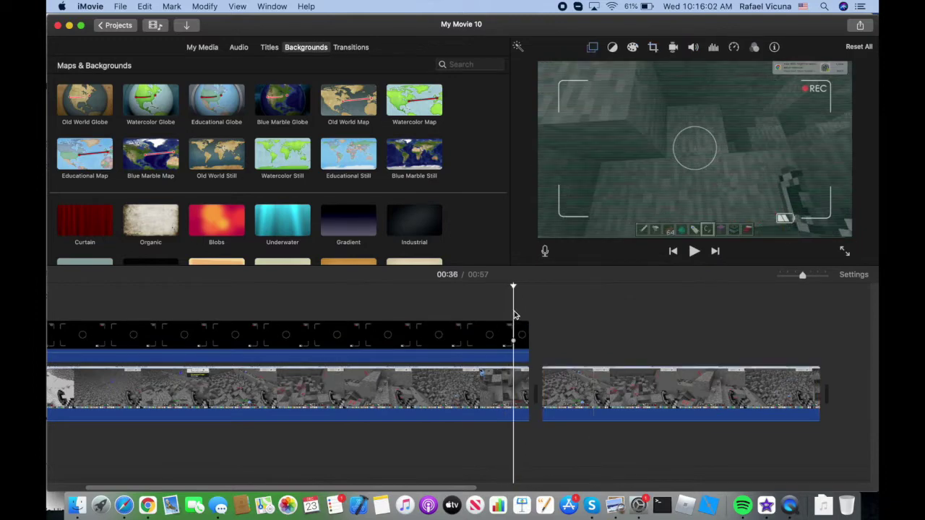
{"action": "key", "text": "space"}
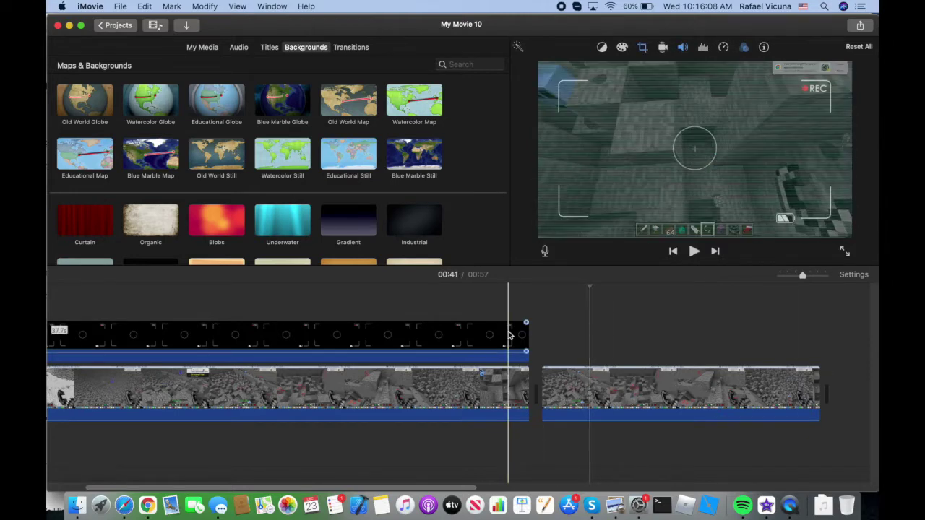
{"action": "scroll", "coordinate": [355, 345], "scroll_direction": "left", "scroll_amount": 5}
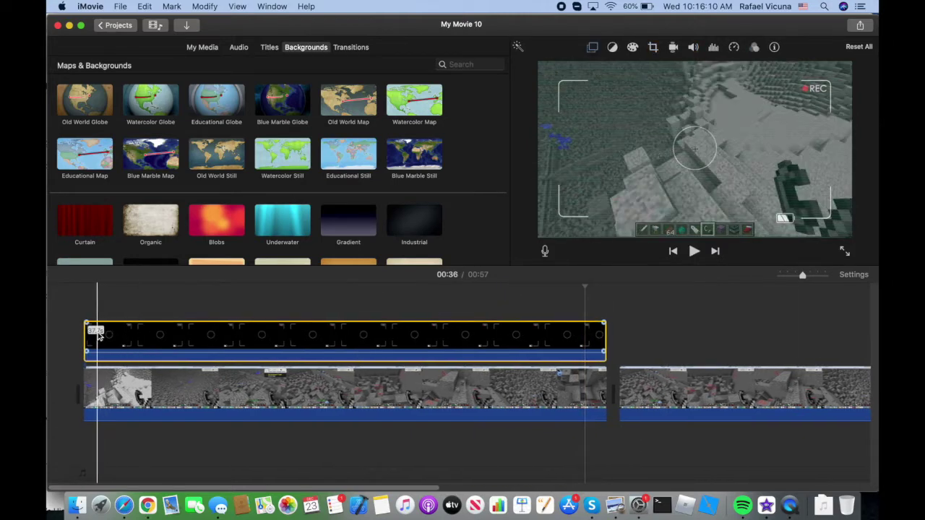
{"action": "scroll", "coordinate": [297, 343], "scroll_direction": "right", "scroll_amount": 10}
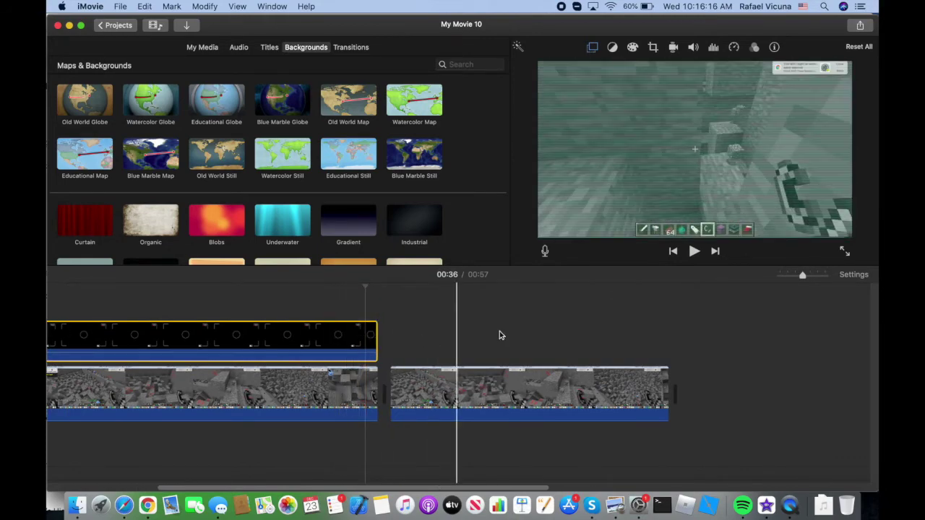
{"action": "scroll", "coordinate": [325, 336], "scroll_direction": "up", "scroll_amount": 3}
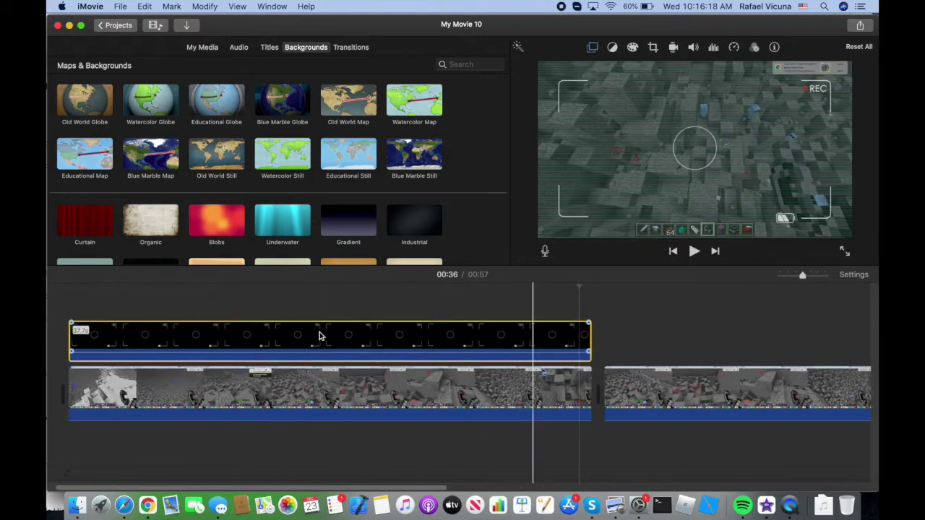
{"action": "scroll", "coordinate": [217, 336], "scroll_direction": "left", "scroll_amount": 1}
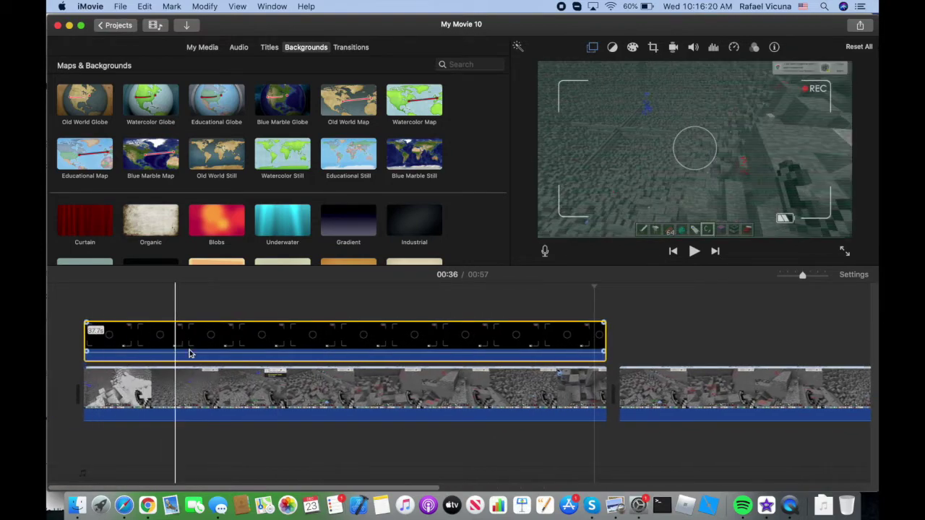
{"action": "left_click", "coordinate": [287, 326]}
- Drag the second cutaway's right edge to 20 seconds, aligning it with the clip beneath
{"action": "scroll", "coordinate": [291, 326], "scroll_direction": "right", "scroll_amount": 8}
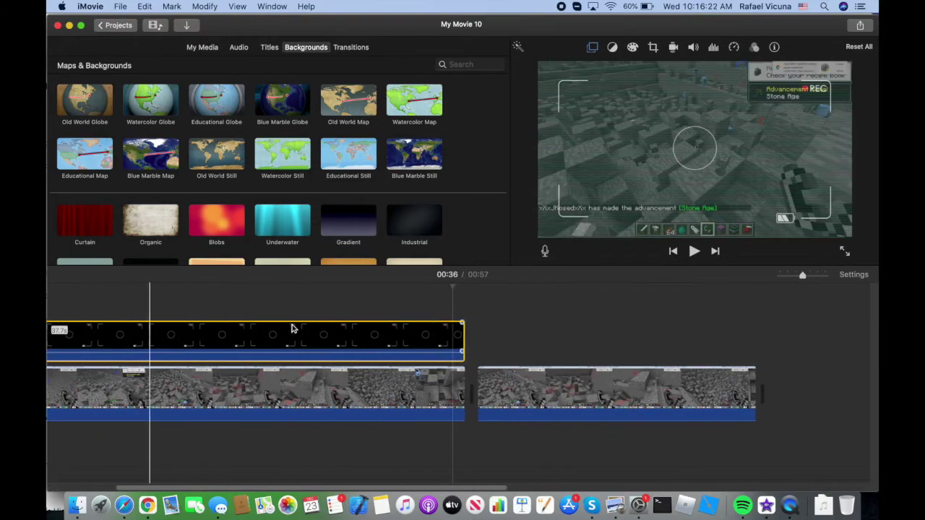
{"action": "left_click", "coordinate": [341, 337]}
{"action": "scroll", "coordinate": [344, 340], "scroll_direction": "right", "scroll_amount": 2}
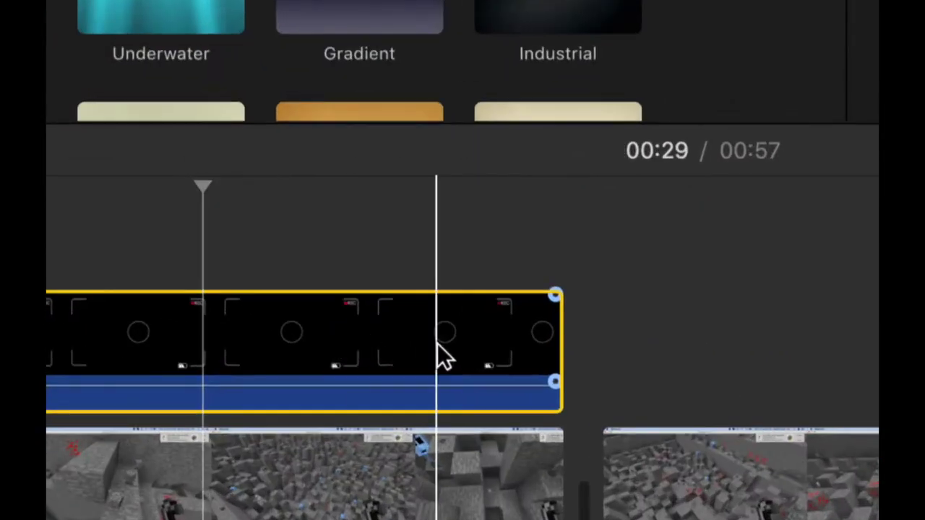
{"action": "left_click", "coordinate": [438, 343]}
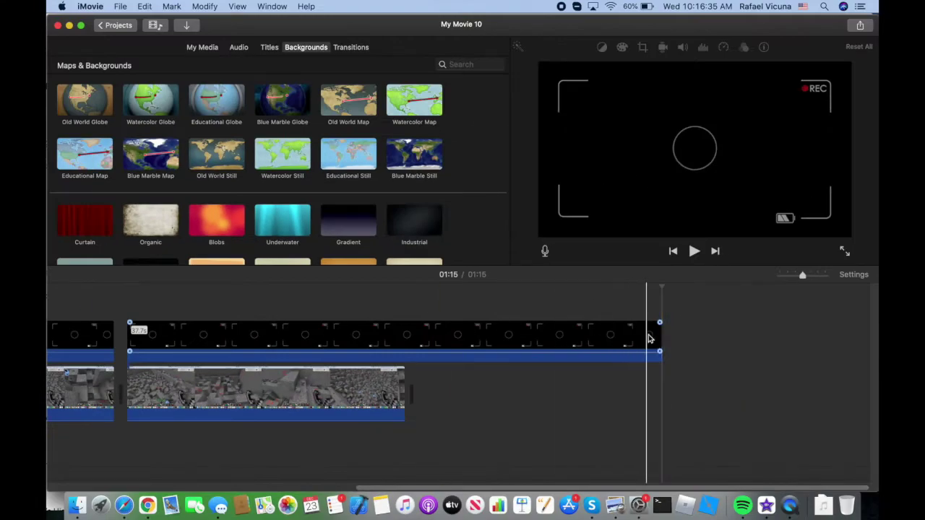
{"action": "left_click_drag", "start_coordinate": [548, 338], "coordinate": [401, 334]}
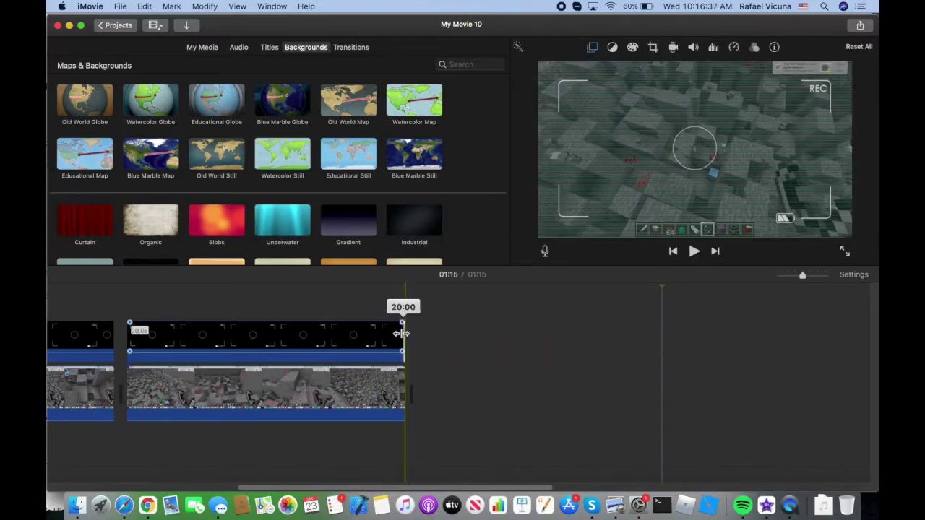
{"action": "scroll", "coordinate": [354, 361], "scroll_direction": "left", "scroll_amount": 5}
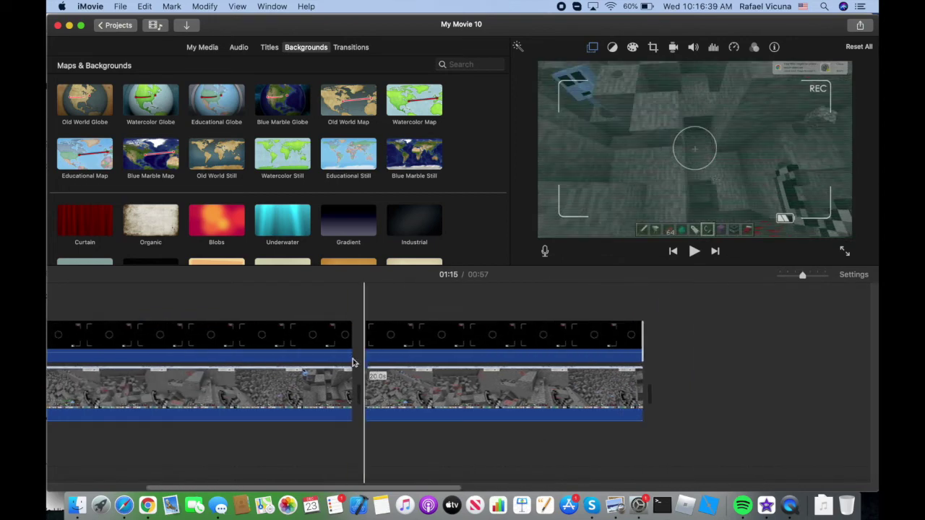
{"action": "left_click", "coordinate": [334, 313]}
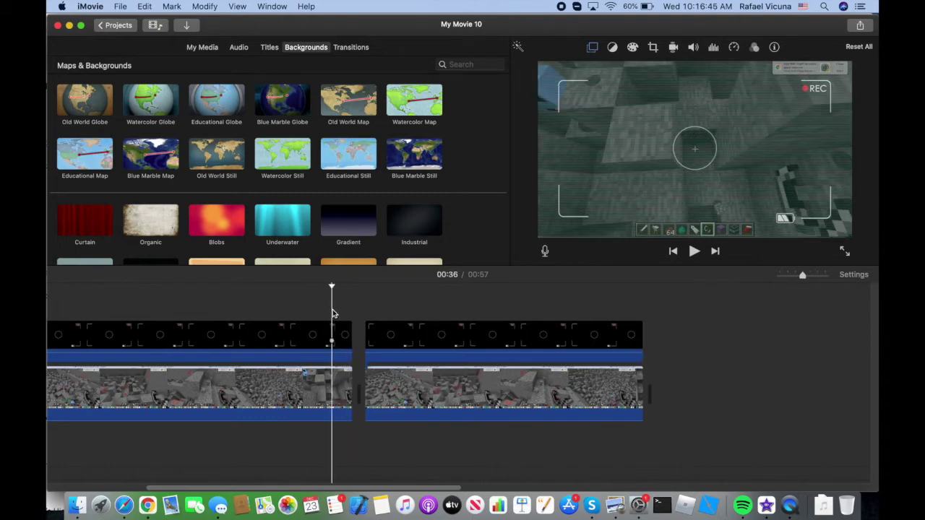
{"action": "key", "text": "space"}
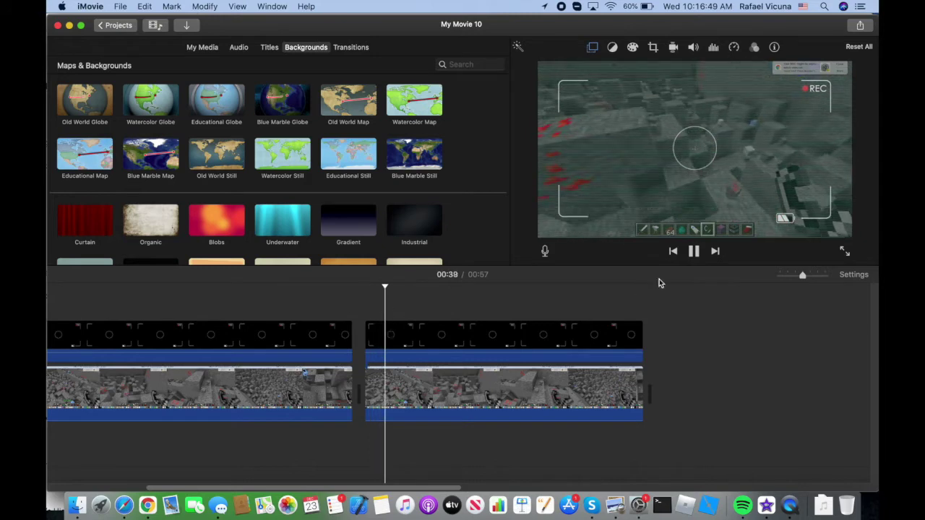
{"action": "key", "text": "space"}
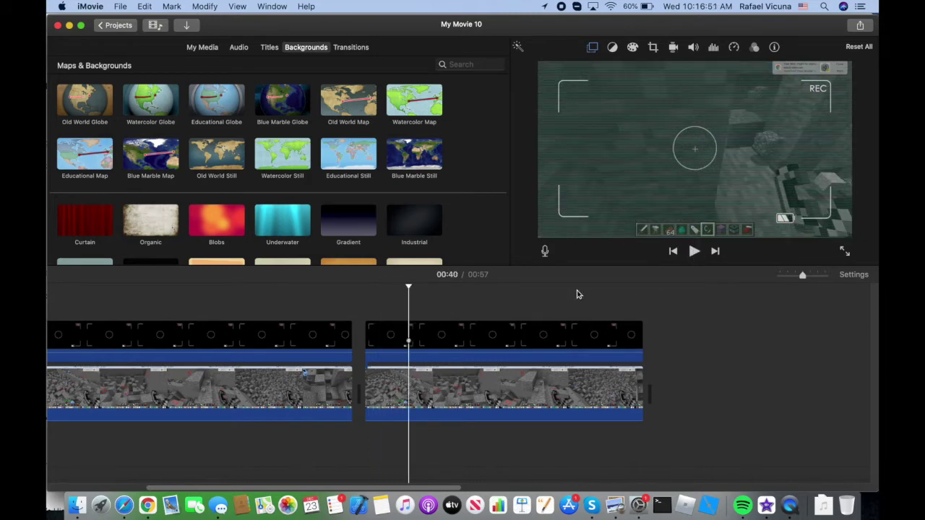
{"action": "scroll", "coordinate": [383, 370], "scroll_direction": "left", "scroll_amount": 8}
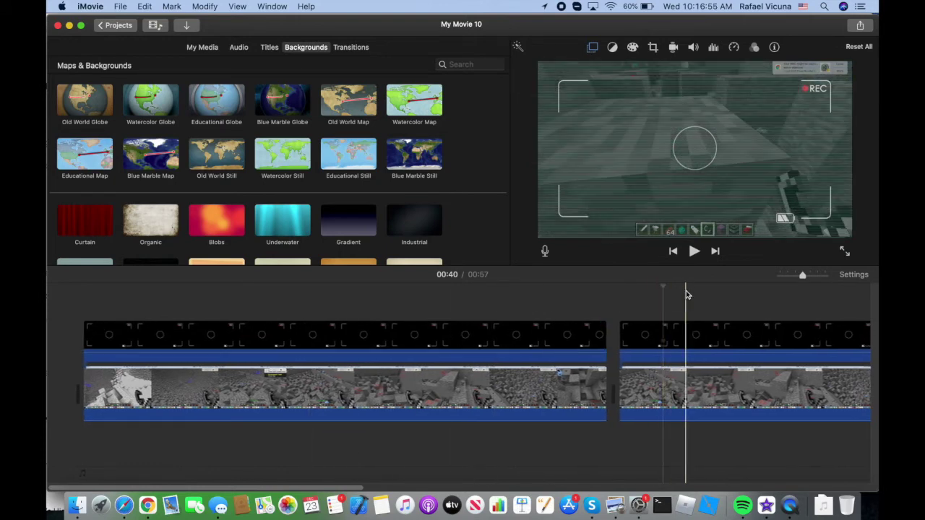
{"action": "scroll", "coordinate": [687, 295], "scroll_direction": "right", "scroll_amount": 3}
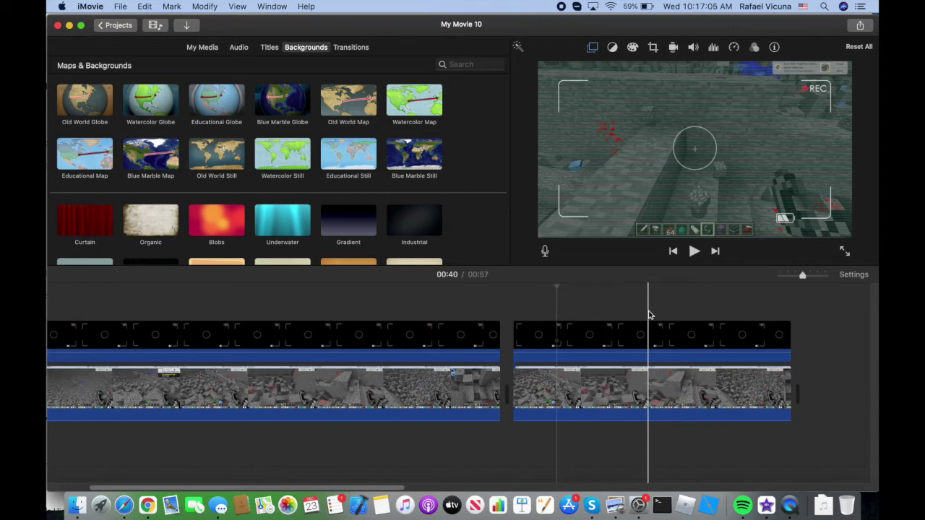
{"action": "scroll", "coordinate": [648, 315], "scroll_direction": "right", "scroll_amount": 5}
{"action": "left_click", "coordinate": [378, 334]}
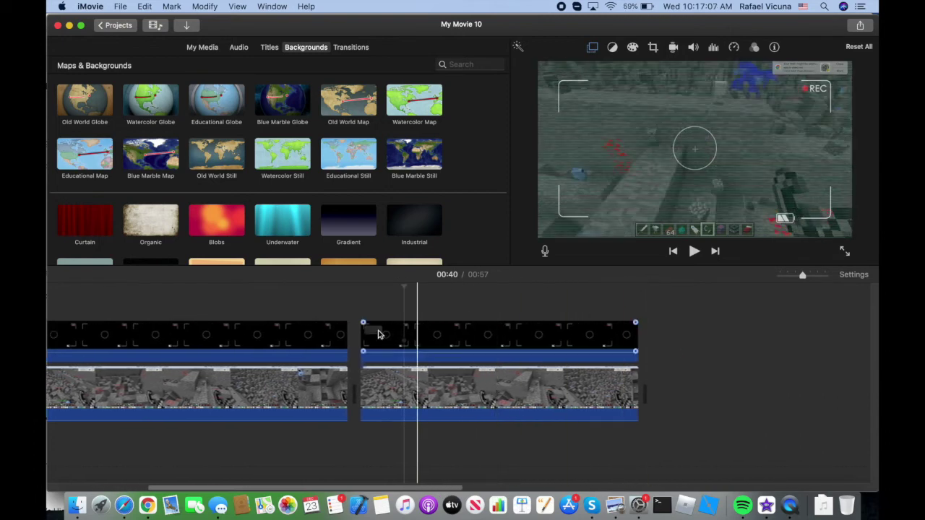
{"action": "left_click", "coordinate": [355, 324]}
{"action": "scroll", "coordinate": [355, 313], "scroll_direction": "left", "scroll_amount": 8}
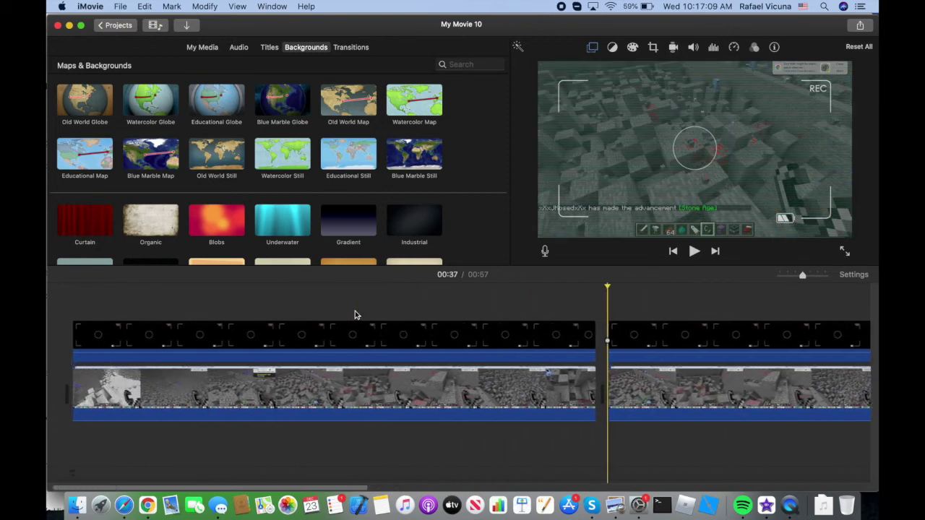
{"action": "scroll", "coordinate": [380, 316], "scroll_direction": "right", "scroll_amount": 8}
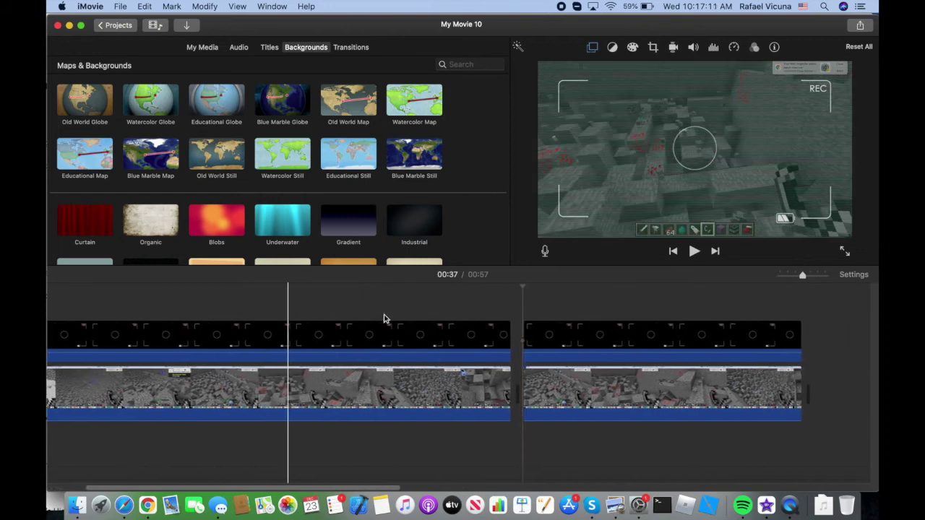
{"action": "scroll", "coordinate": [384, 319], "scroll_direction": "right", "scroll_amount": 2}
{"action": "left_click", "coordinate": [373, 402]}
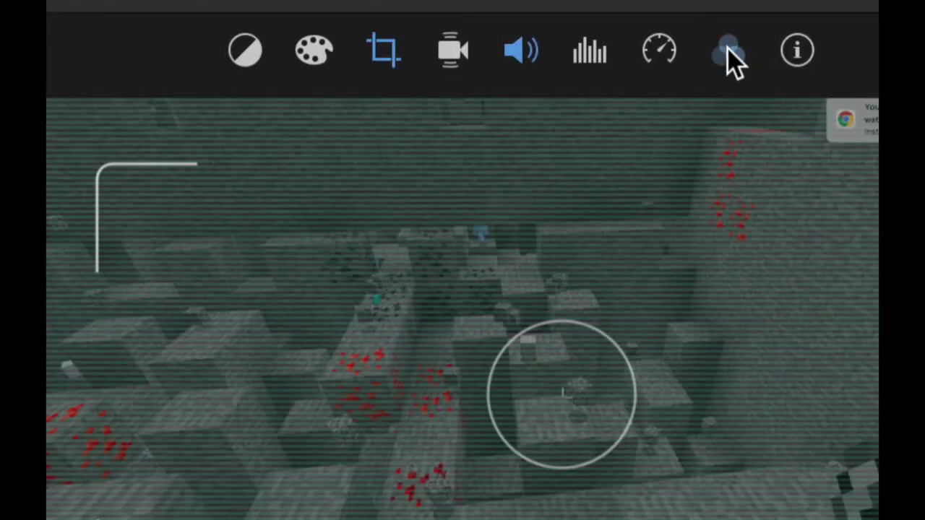
- Check the second clip's filter list shows Raster, then cancel without changes
{"action": "left_click", "coordinate": [745, 48]}
{"action": "left_click", "coordinate": [585, 66]}
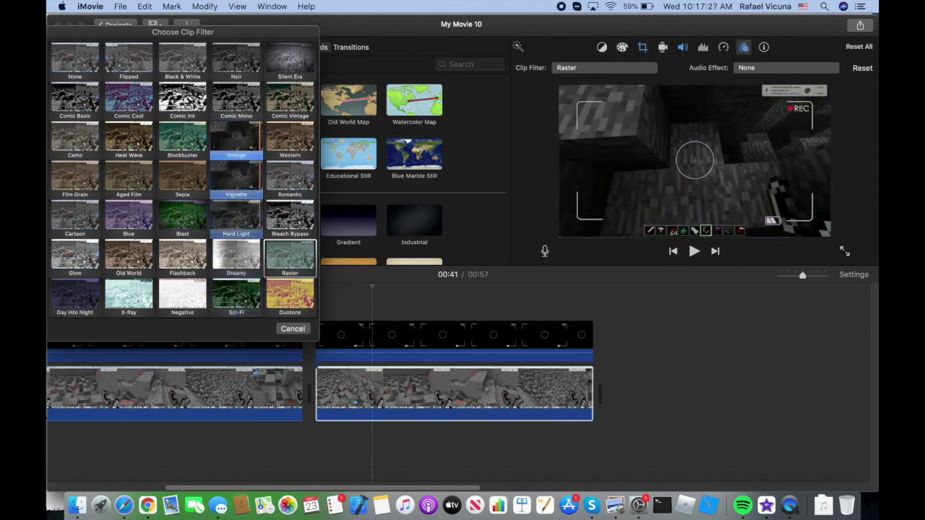
{"action": "left_click", "coordinate": [293, 329]}
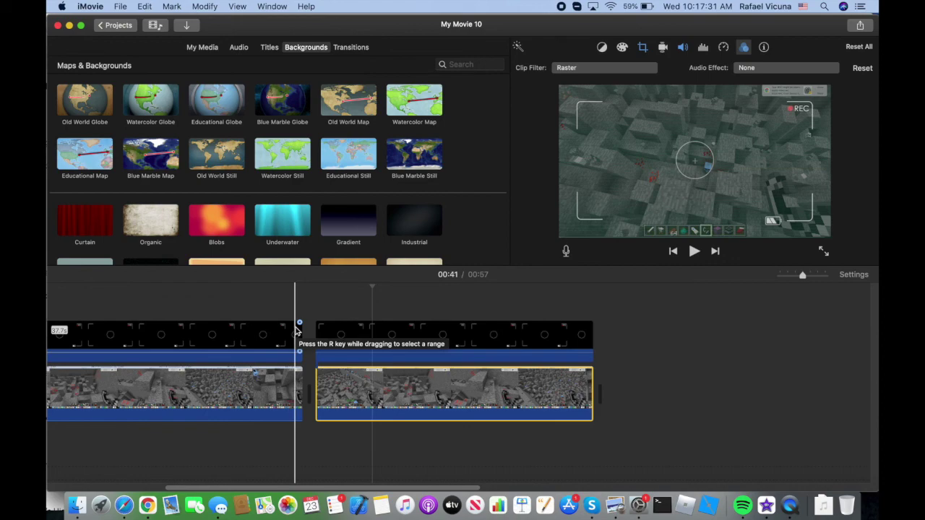